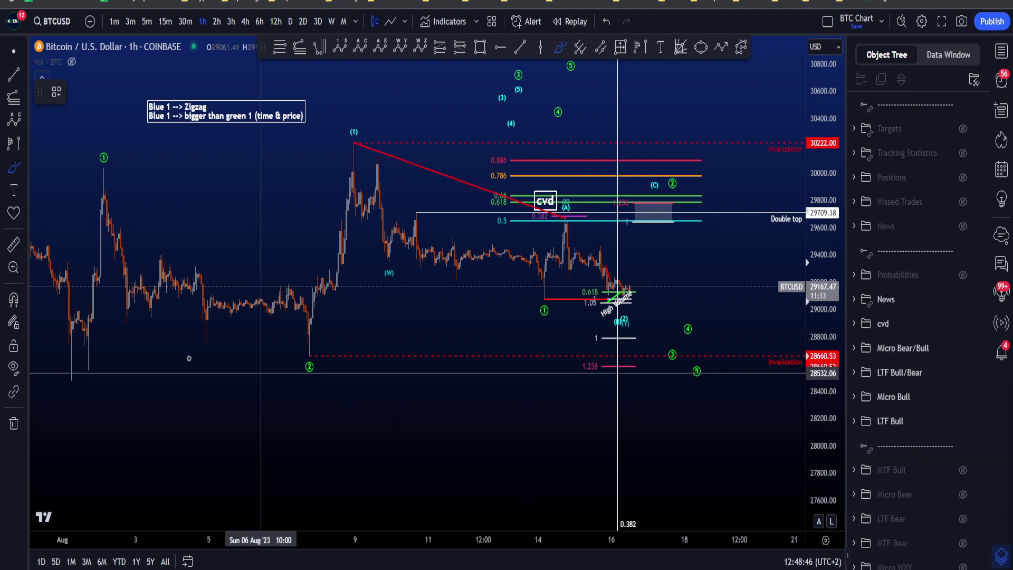
Step: Sketch a projected price path across the chart with the brush, then undo it
mouse_move(230, 397)
left_mouse_down()
mouse_move(696, 343)
mouse_move(158, 232)
mouse_move(621, 391)
mouse_move(461, 238)
mouse_move(615, 306)
left_mouse_up()
key("ctrl+z")
key("ctrl+z")
key("ctrl+z")
key("ctrl+z")
key("ctrl+z")
key("ctrl+z")
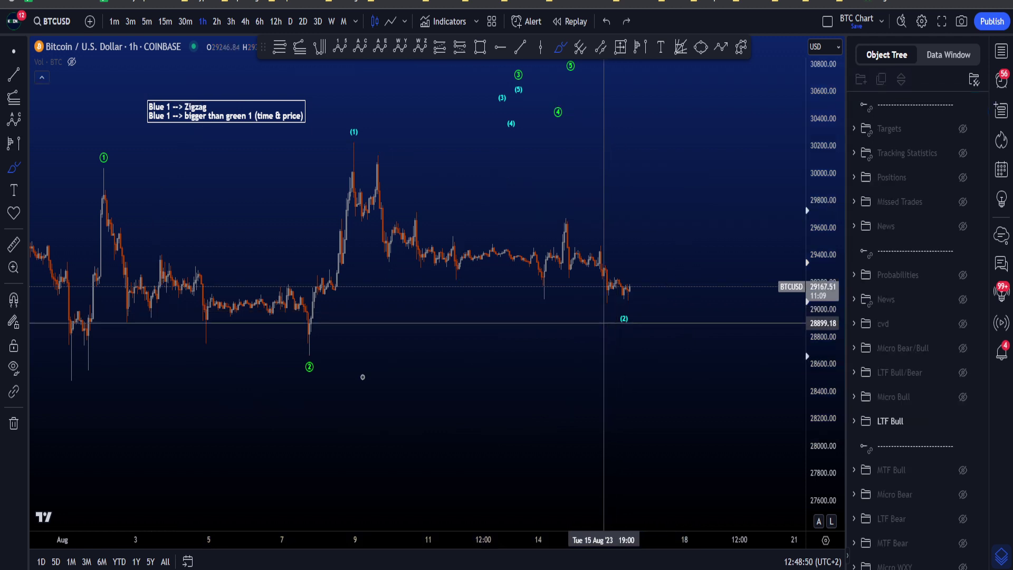
mouse_move(47, 364)
left_mouse_down()
mouse_move(123, 174)
mouse_move(362, 199)
mouse_move(516, 251)
mouse_move(714, 100)
left_mouse_up()
mouse_move(648, 182)
left_mouse_down()
mouse_move(720, 74)
mouse_move(743, 218)
left_mouse_up()
key("ctrl+z")
key("ctrl+z")
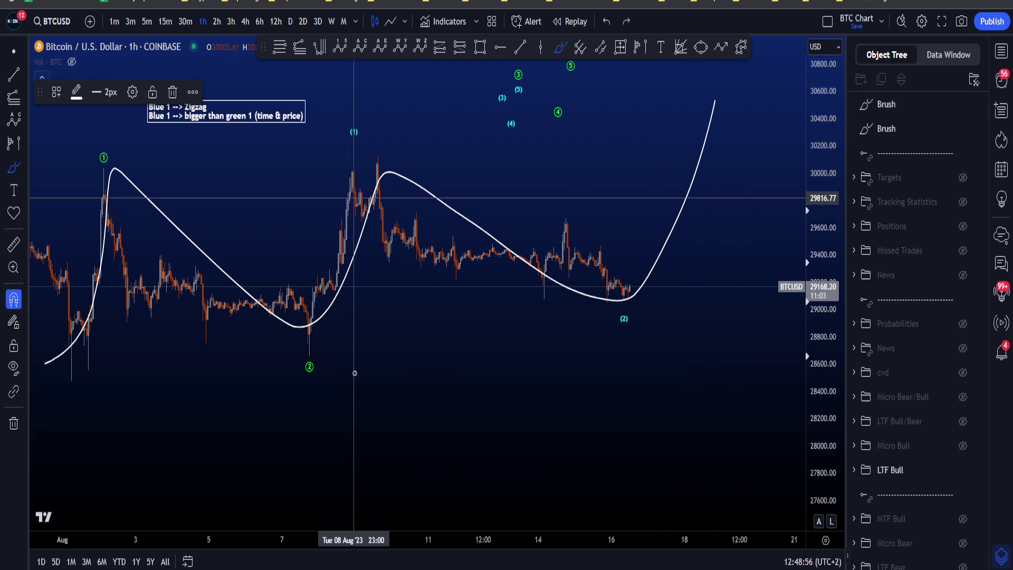
mouse_move(365, 119)
left_mouse_down()
mouse_move(334, 127)
mouse_move(363, 120)
left_mouse_up()
key("ctrl+z")
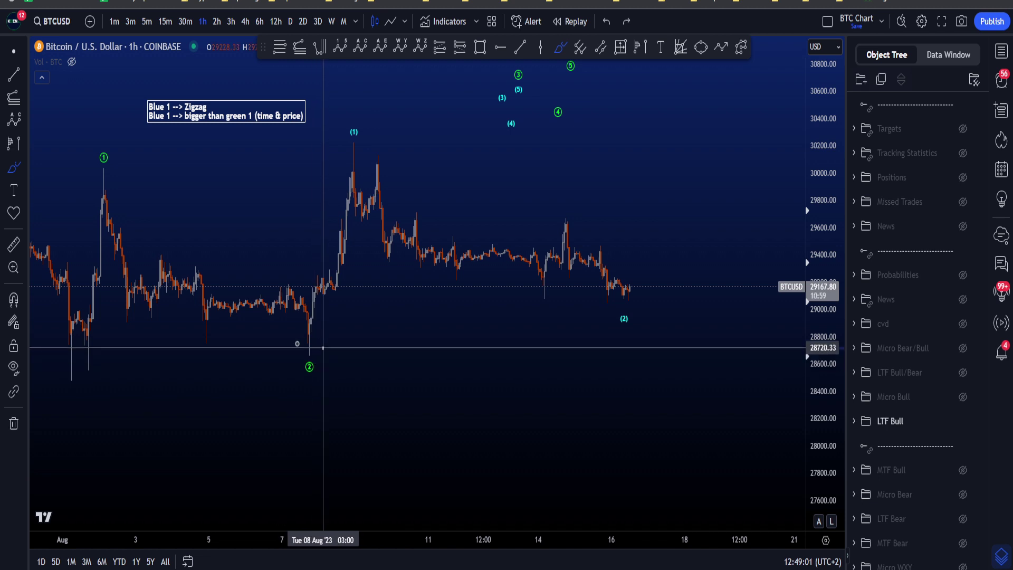
mouse_move(323, 348)
left_mouse_down()
mouse_move(330, 380)
mouse_move(325, 351)
left_mouse_up()
key("ctrl+z")
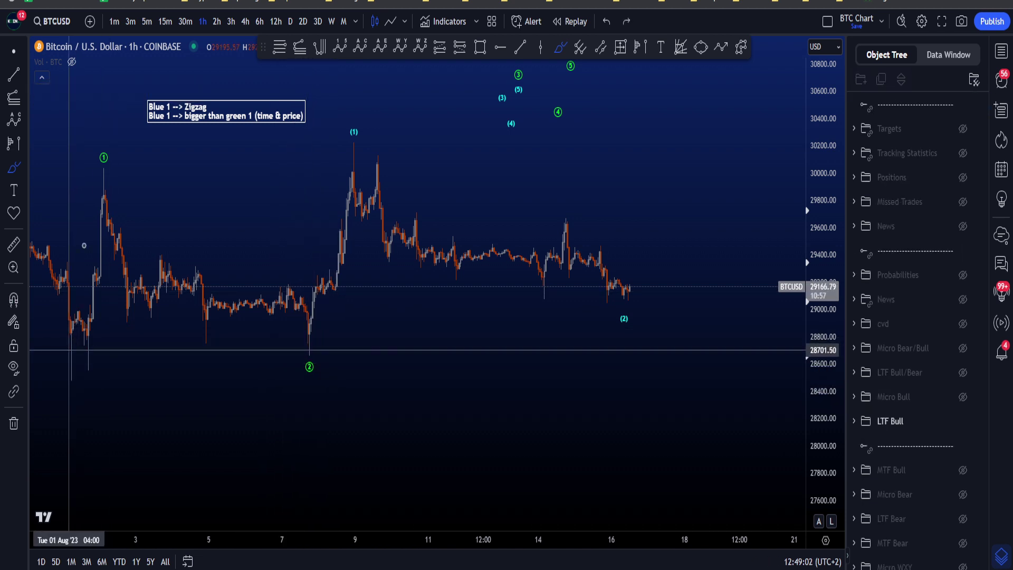
mouse_move(70, 339)
left_mouse_down()
mouse_move(181, 226)
mouse_move(493, 75)
mouse_move(591, 69)
mouse_move(538, 80)
left_mouse_up()
key("ctrl+z")
mouse_move(311, 299)
left_mouse_down()
mouse_move(348, 177)
mouse_move(470, 135)
mouse_move(530, 90)
left_mouse_up()
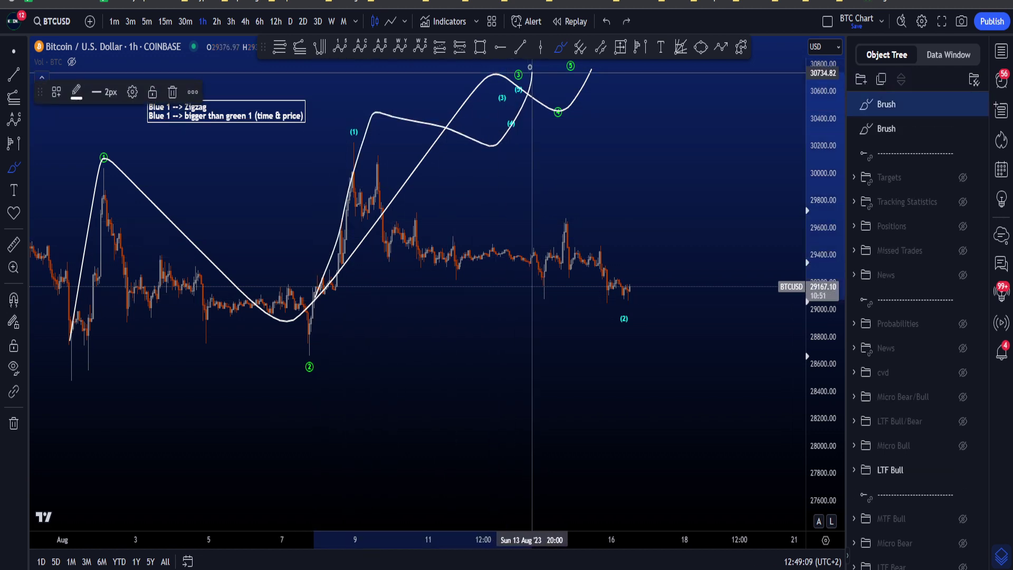
key("ctrl+z")
key("ctrl+z")
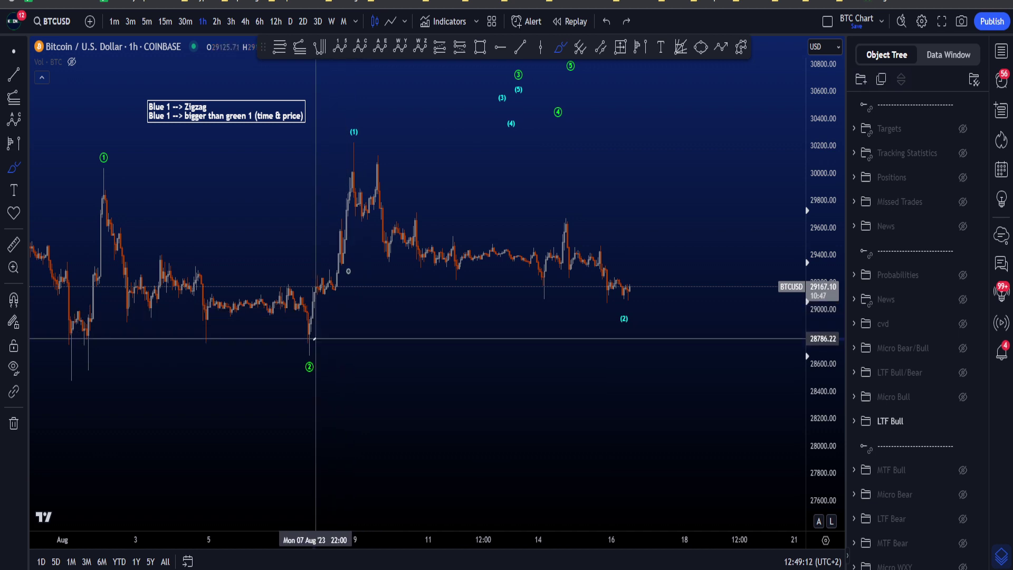
left_click_drag(315, 338, 368, 112)
mouse_move(320, 229)
left_mouse_down()
mouse_move(310, 344)
mouse_move(332, 315)
left_mouse_up()
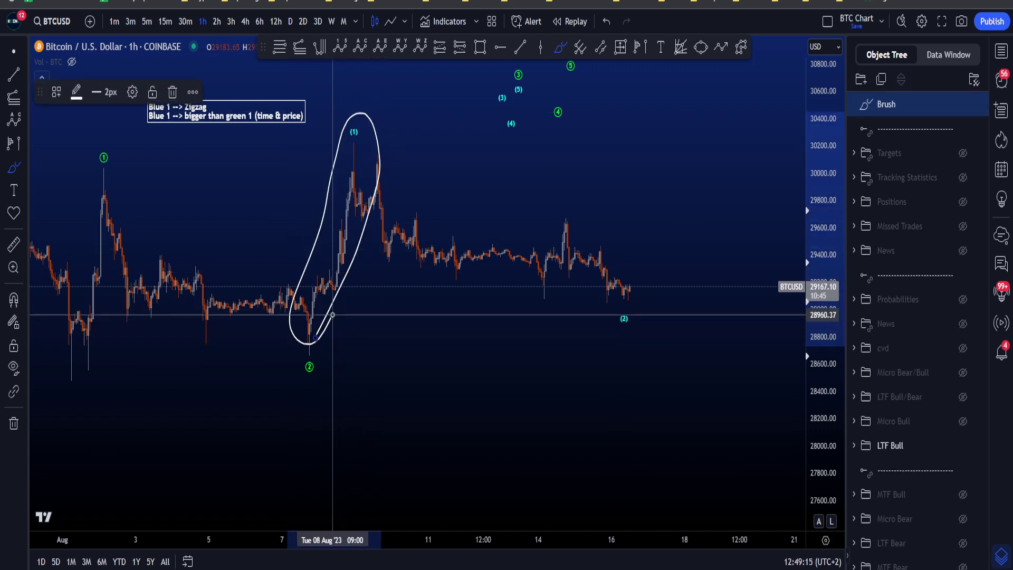
key("ctrl+z")
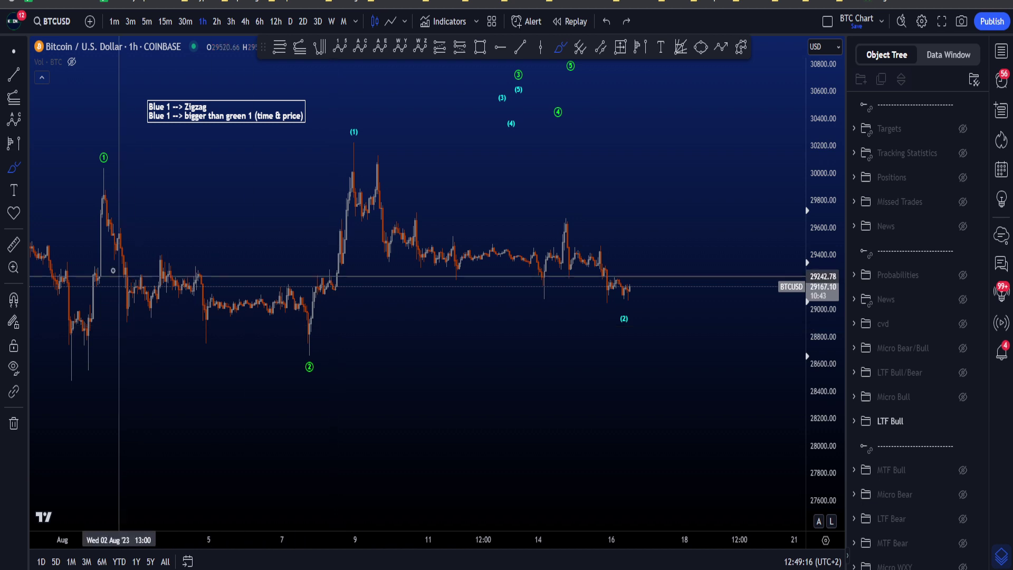
mouse_move(114, 255)
left_mouse_down()
mouse_move(82, 156)
mouse_move(109, 164)
left_mouse_up()
key("ctrl+z")
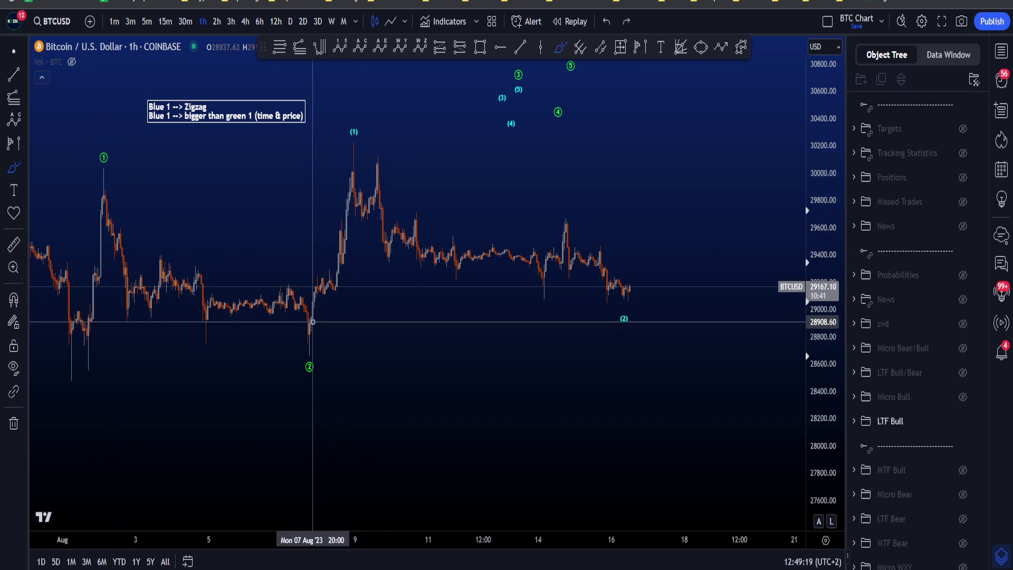
mouse_move(313, 324)
left_mouse_down()
mouse_move(351, 324)
mouse_move(355, 136)
mouse_move(301, 301)
mouse_move(353, 331)
mouse_move(335, 232)
mouse_move(351, 150)
left_mouse_up()
key("ctrl+z")
key("ctrl+z")
mouse_move(94, 372)
left_mouse_down()
mouse_move(111, 133)
mouse_move(87, 382)
mouse_move(113, 350)
left_mouse_up()
key("ctrl+z")
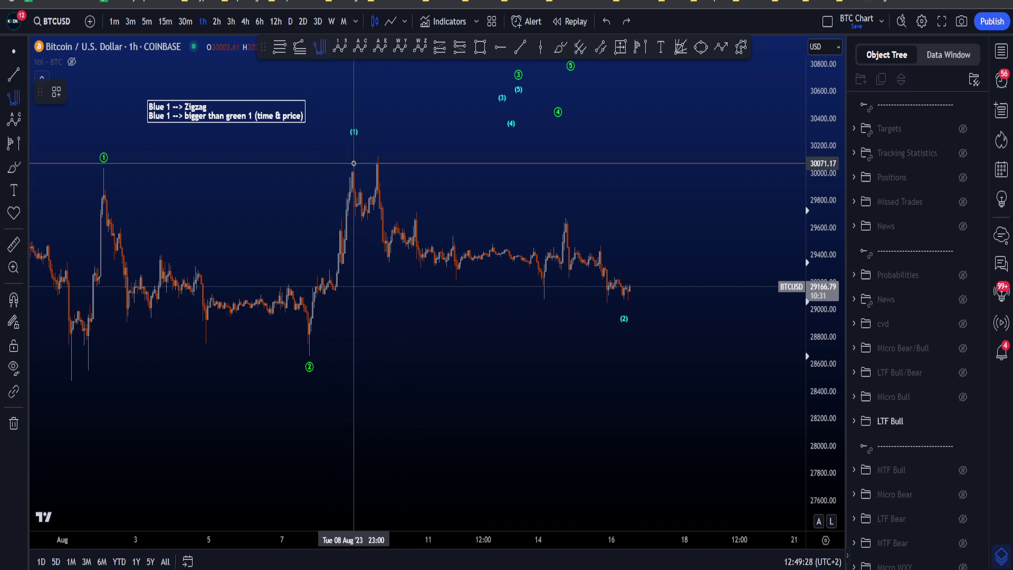
left_click(353, 163)
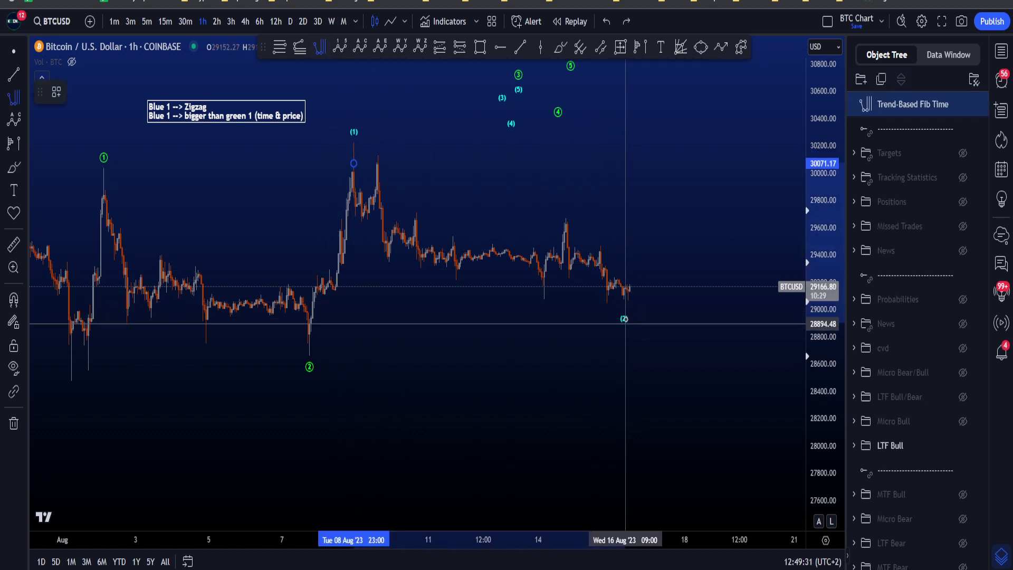
left_click(607, 300)
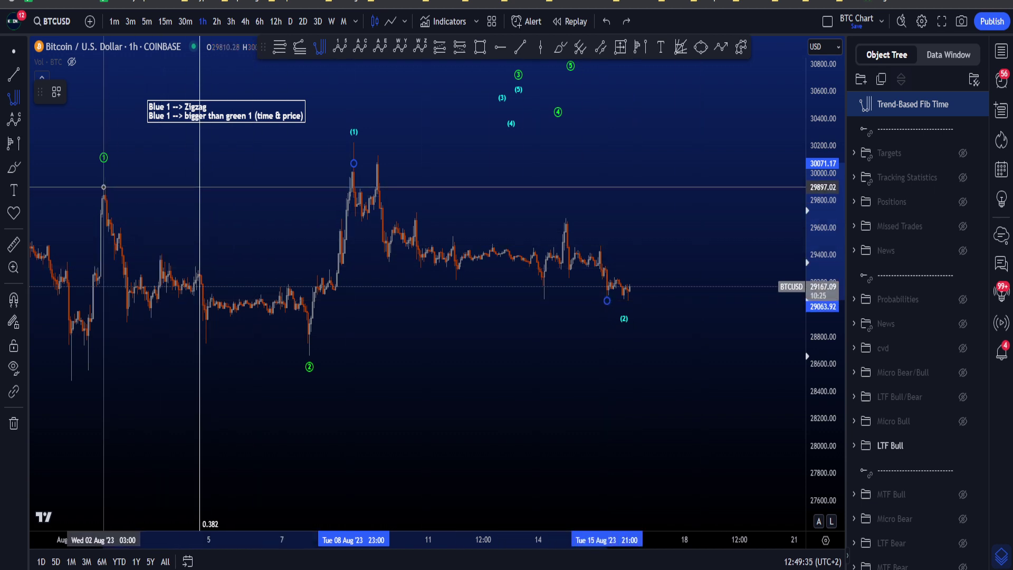
left_click(103, 187)
left_click(56, 92)
left_click(76, 195)
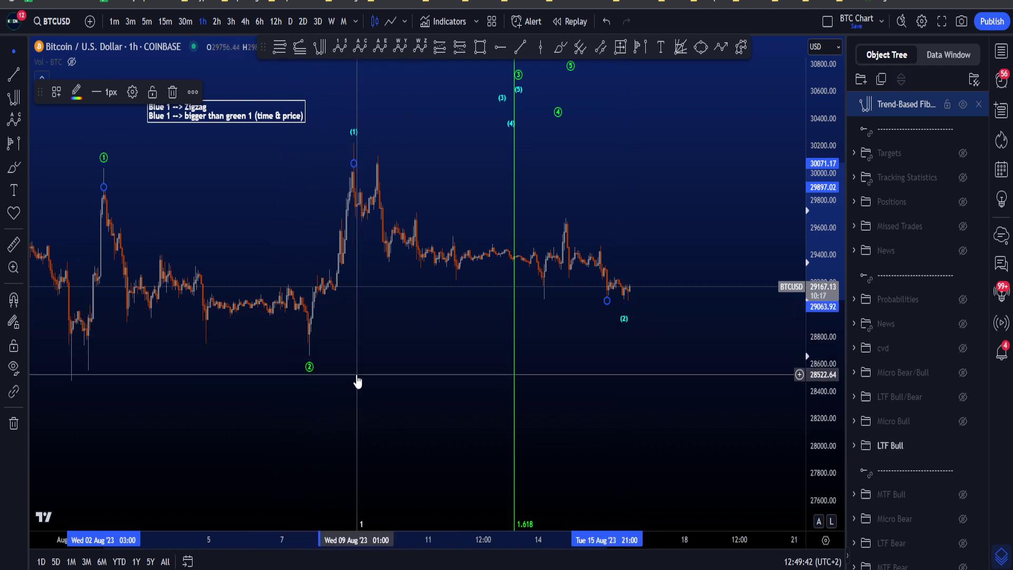
key("Delete")
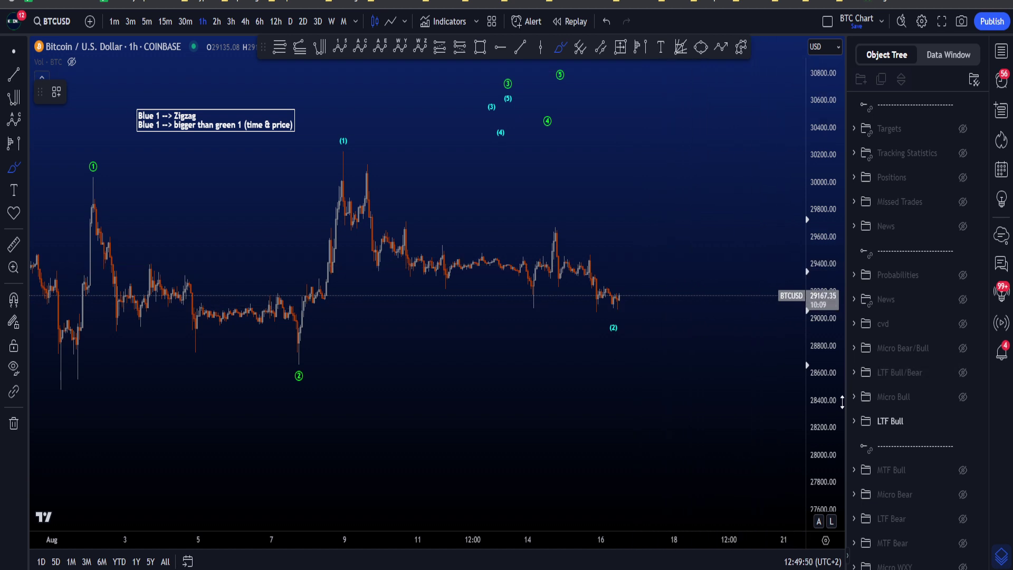
Step: Stretch the price scale and try brush marks around the (1) candles and (2) label, undoing both
left_click_drag(842, 402, 723, 337)
mouse_move(646, 327)
left_mouse_down()
mouse_move(463, 136)
mouse_move(454, 335)
left_mouse_up()
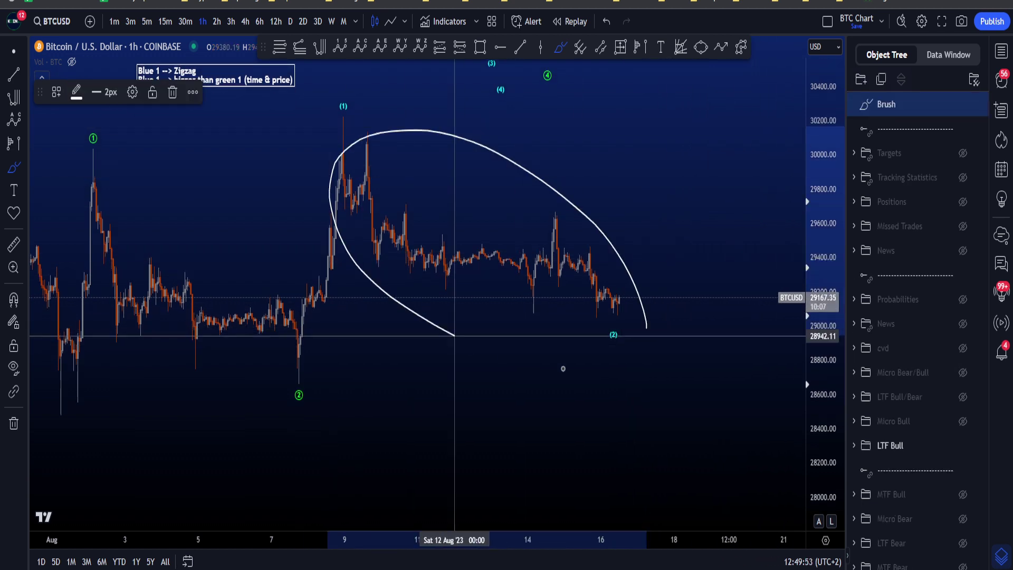
key("ctrl+z")
left_click_drag(626, 321, 627, 359)
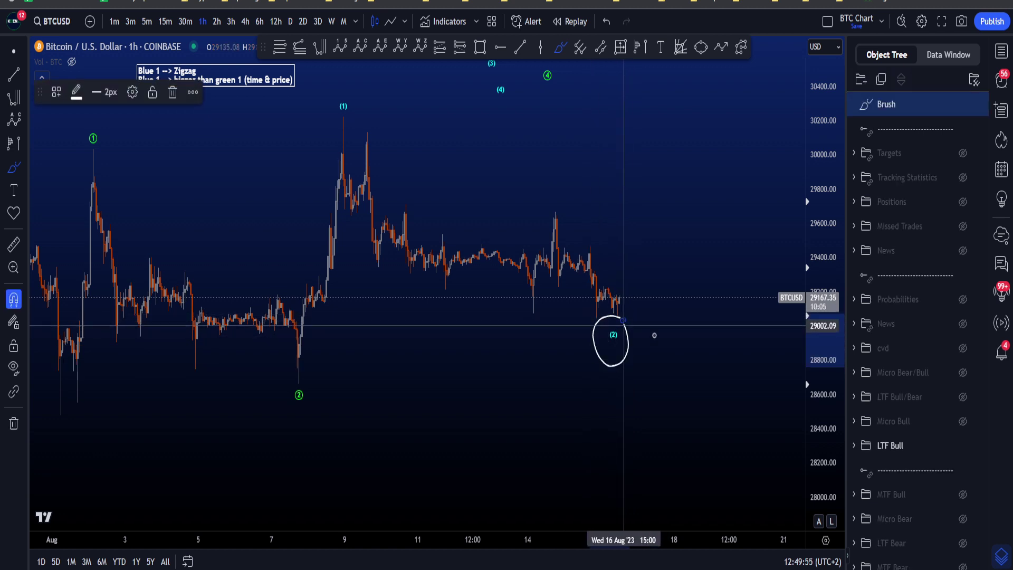
key("ctrl+z")
Step: Hide the LTF Bull wave count and rescale the view to the Micro Bull count
left_click(963, 422)
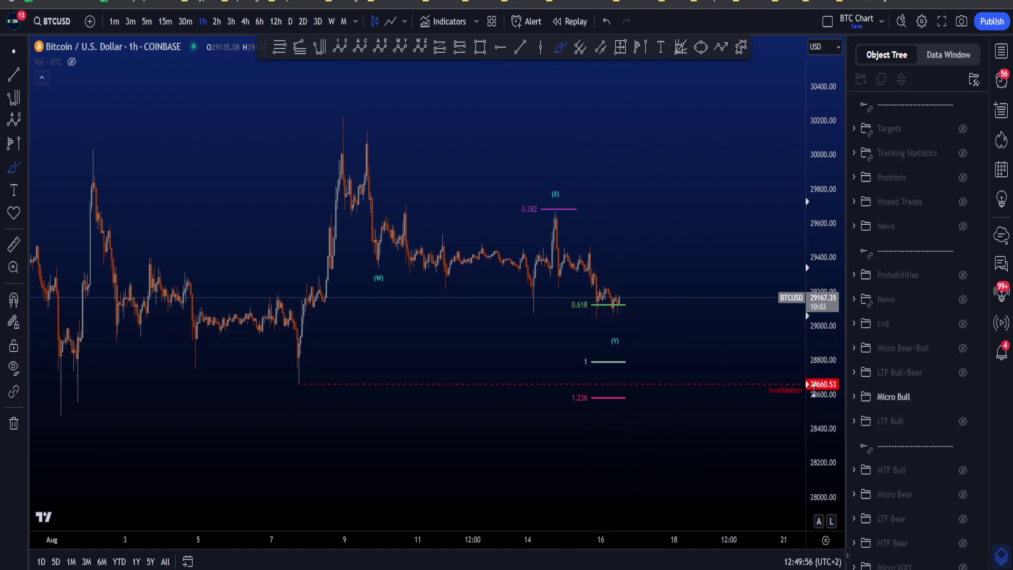
left_click_drag(814, 390, 815, 364)
scroll(687, 342, "up", 3)
Step: Try brush marks along the high-(W)-(X) path, the 14 Aug wick low and (Y) label, undoing each
mouse_move(258, 115)
left_mouse_down()
mouse_move(313, 257)
mouse_move(528, 193)
left_mouse_up()
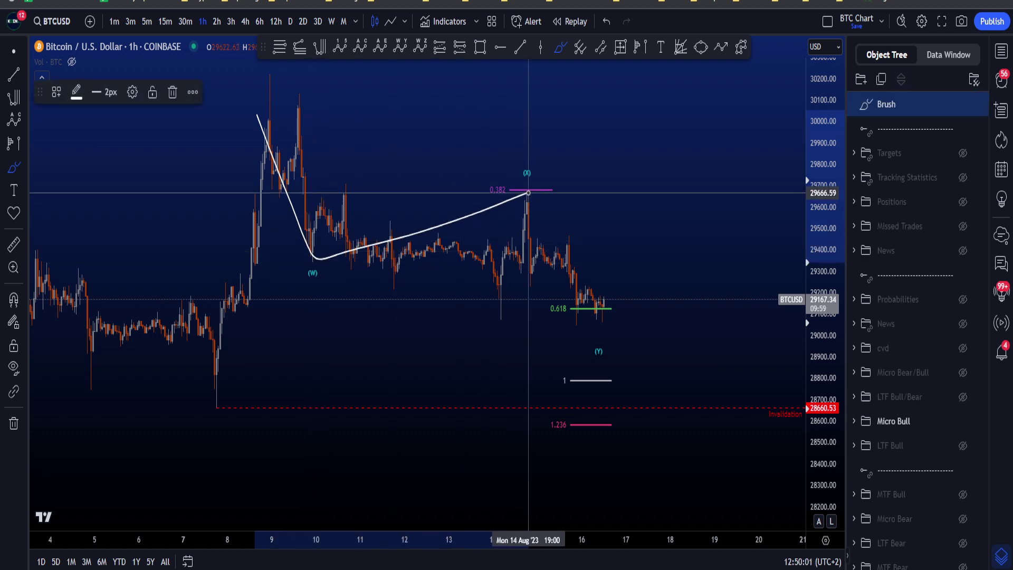
key("ctrl+z")
mouse_move(507, 307)
left_mouse_down()
mouse_move(486, 315)
mouse_move(514, 319)
left_mouse_up()
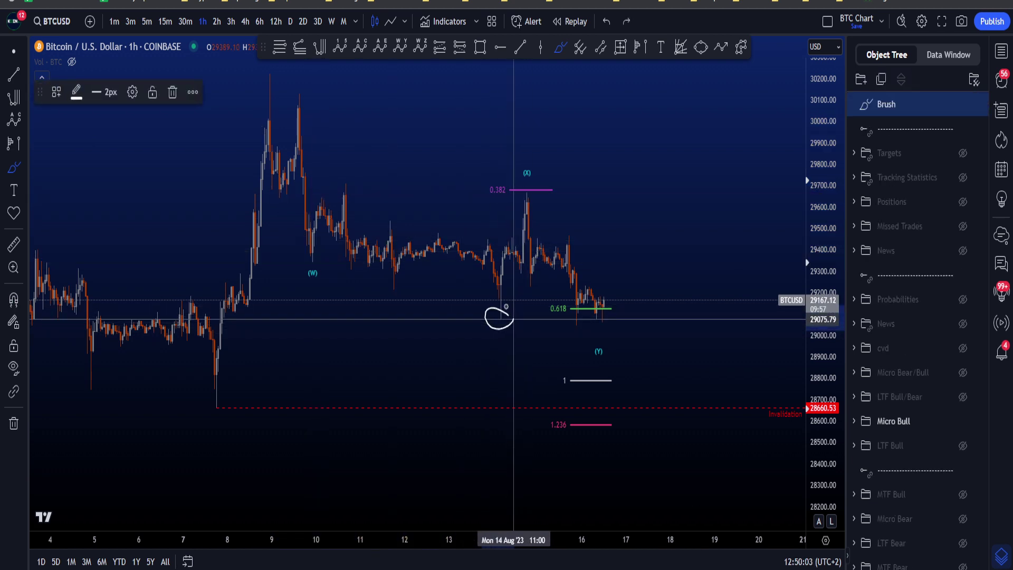
key("ctrl+z")
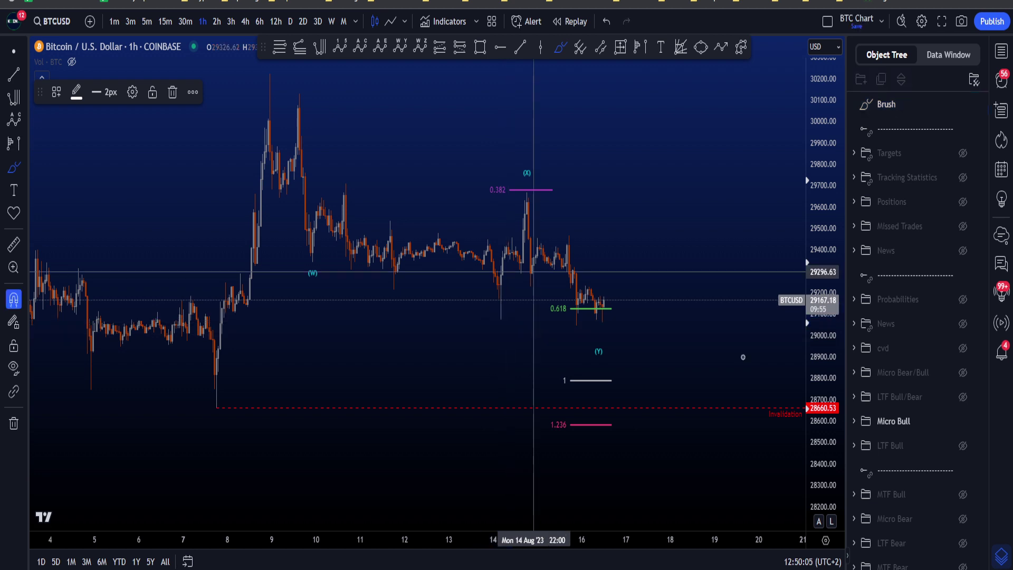
left_click_drag(614, 337, 607, 352)
key("ctrl+z")
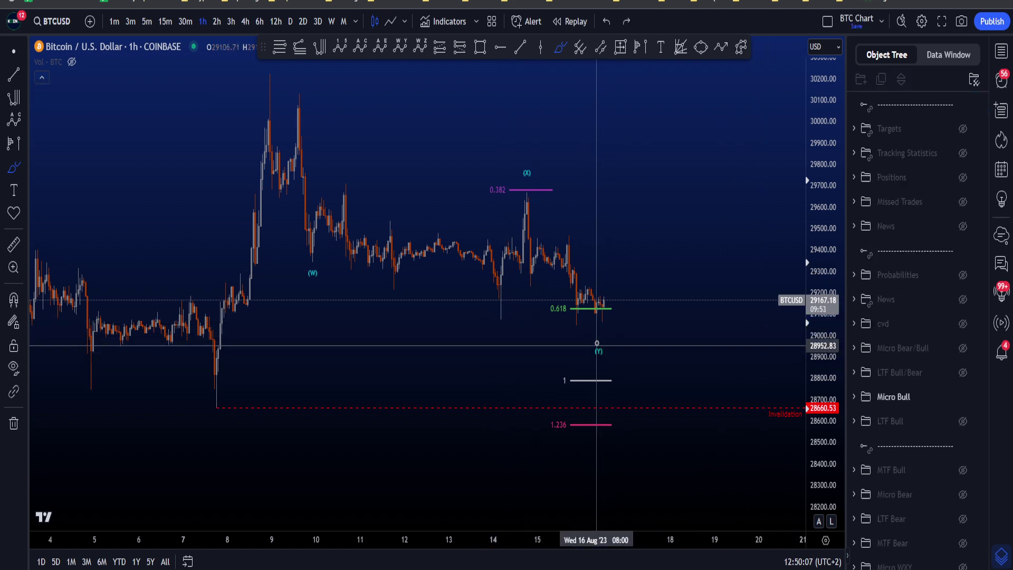
Step: Outline the 0.618 to 1.236 zone, then the 1, 1.236 and 0.618 levels, removing each mark
mouse_move(614, 303)
left_mouse_down()
mouse_move(547, 294)
mouse_move(538, 373)
mouse_move(548, 438)
mouse_move(623, 444)
left_mouse_up()
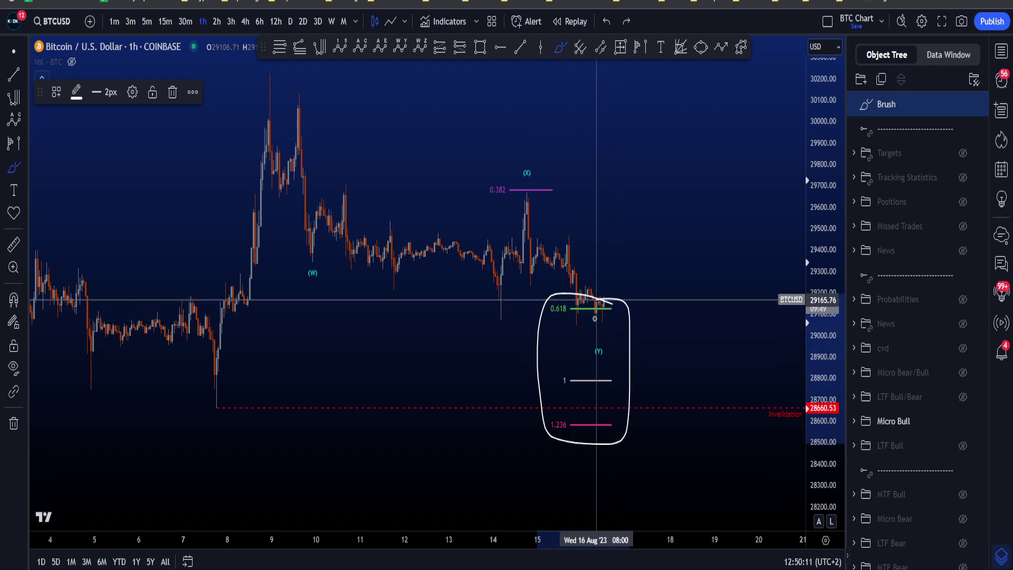
key("ctrl+z")
mouse_move(620, 369)
left_mouse_down()
mouse_move(549, 371)
mouse_move(625, 413)
left_mouse_up()
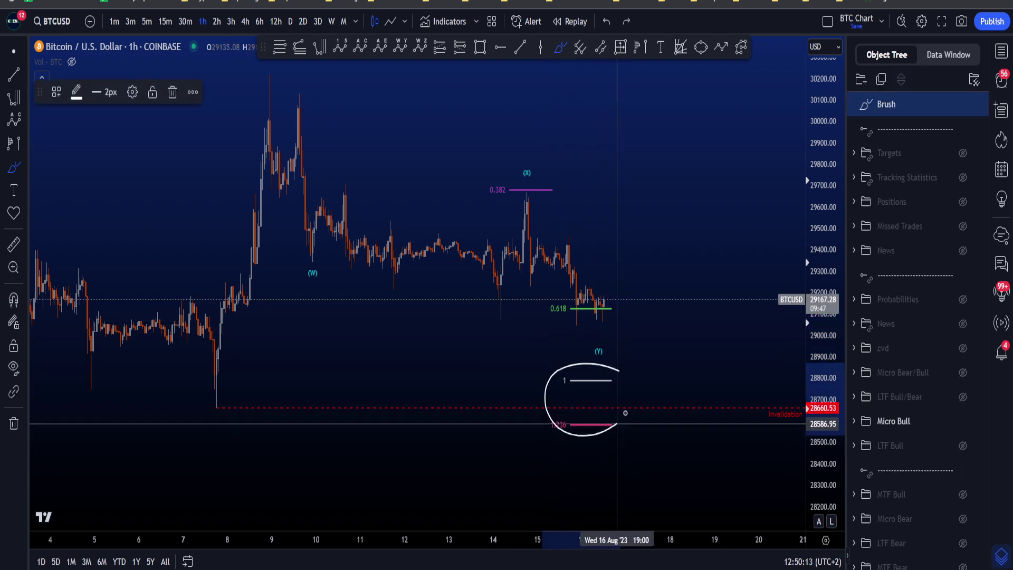
key("Delete")
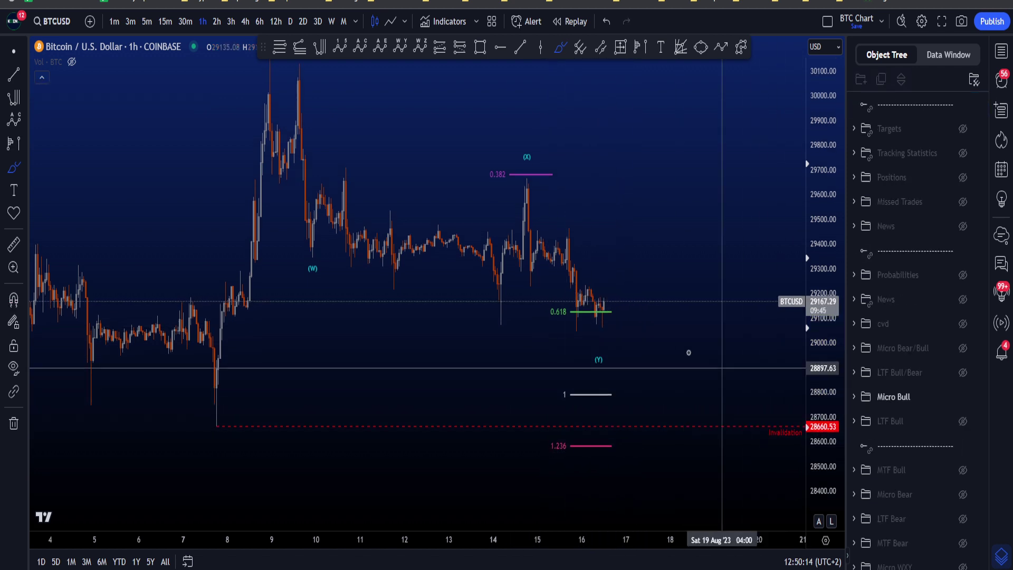
scroll(692, 353, "up", 3)
mouse_move(605, 310)
left_mouse_down()
mouse_move(559, 295)
mouse_move(555, 335)
mouse_move(602, 303)
left_mouse_up()
key("ctrl+z")
left_click_drag(825, 328, 825, 341)
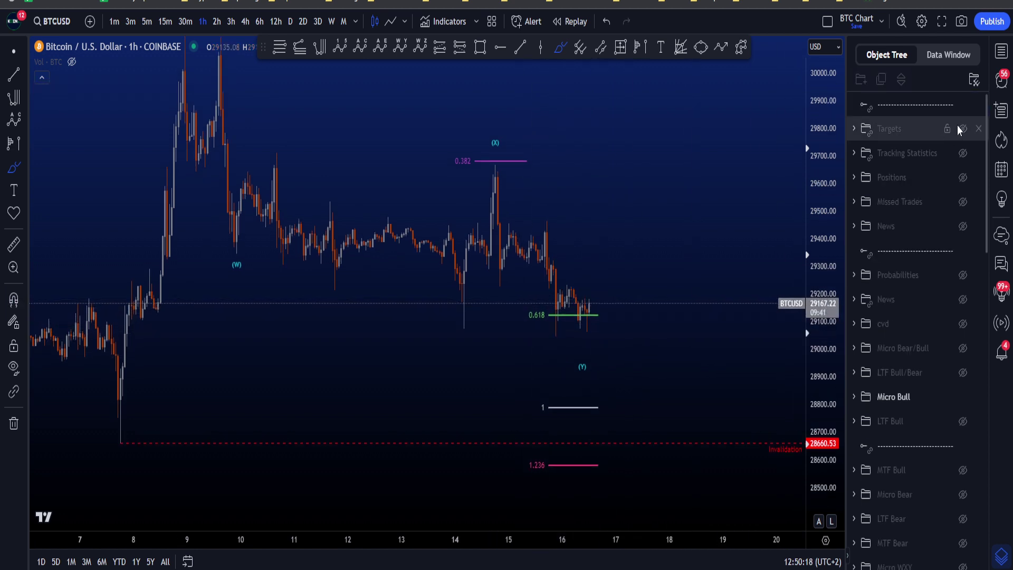
left_click_drag(544, 347, 587, 333)
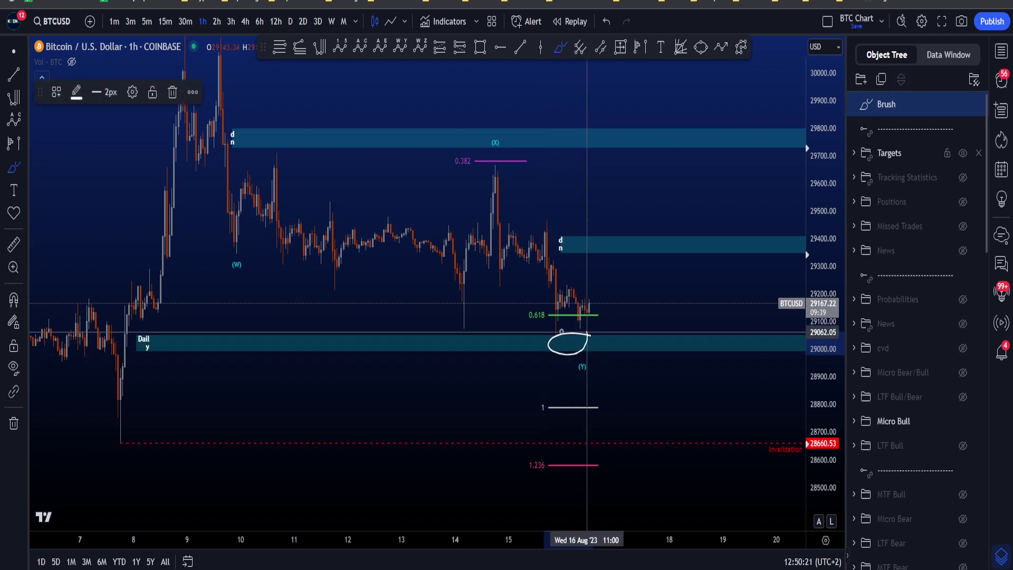
key("ctrl+z")
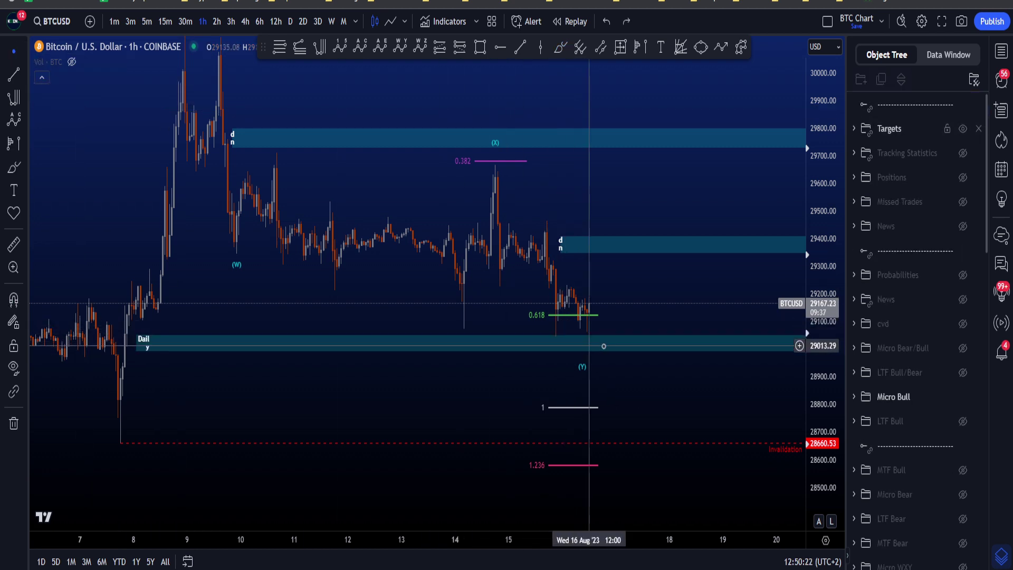
left_click(611, 350)
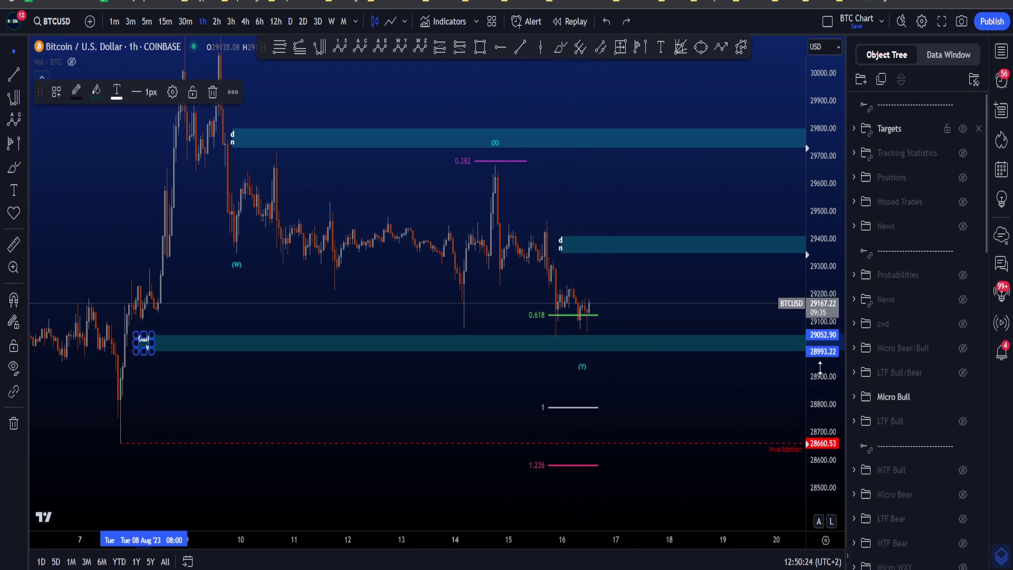
left_click(964, 130)
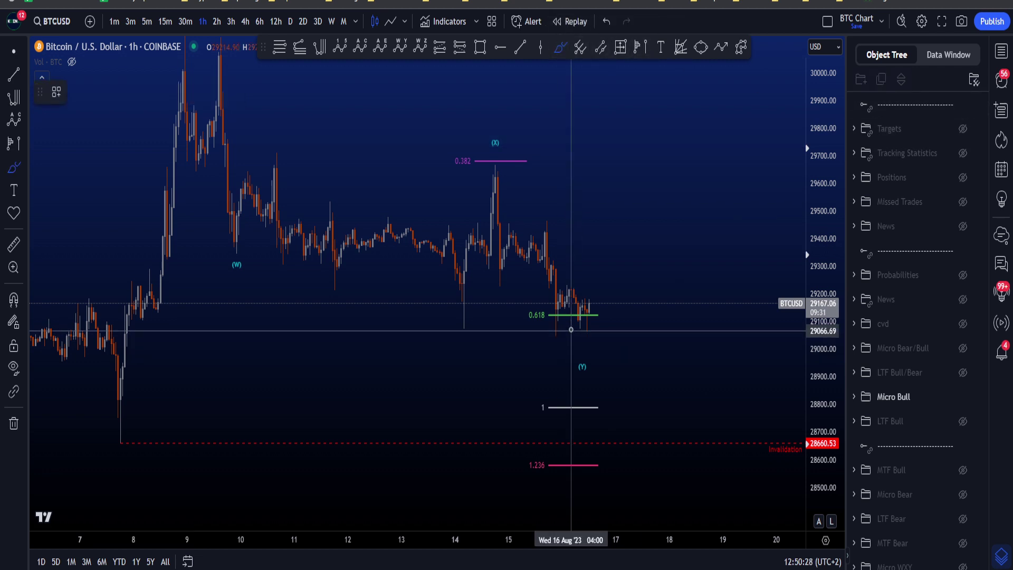
Step: Remove the loops near (Y) and the low, then try two rising paths from 0.618 and undo them
mouse_move(572, 330)
left_mouse_down()
mouse_move(559, 333)
mouse_move(579, 336)
mouse_move(559, 332)
mouse_move(593, 323)
left_mouse_up()
key("ctrl+z")
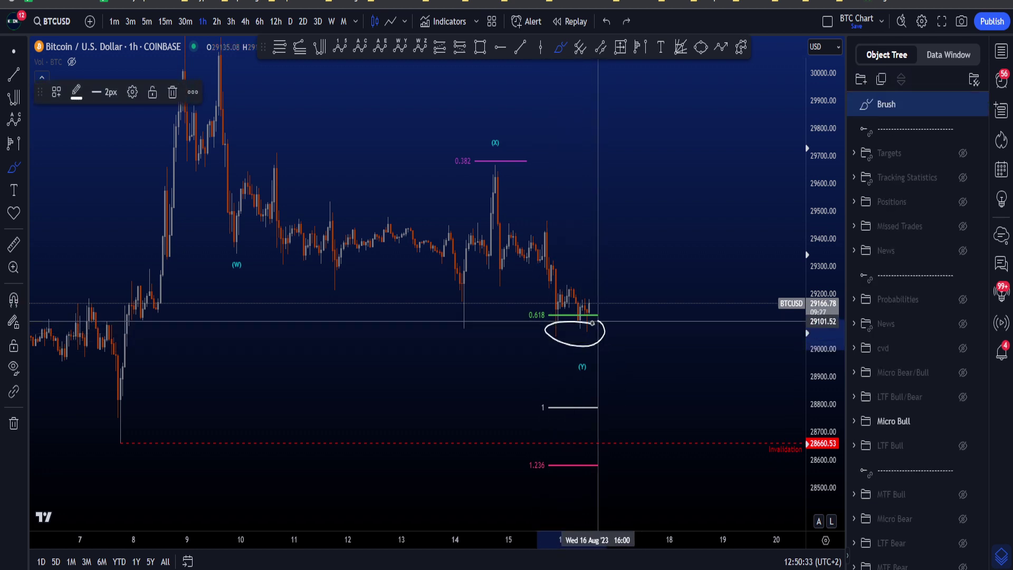
key("ctrl+z")
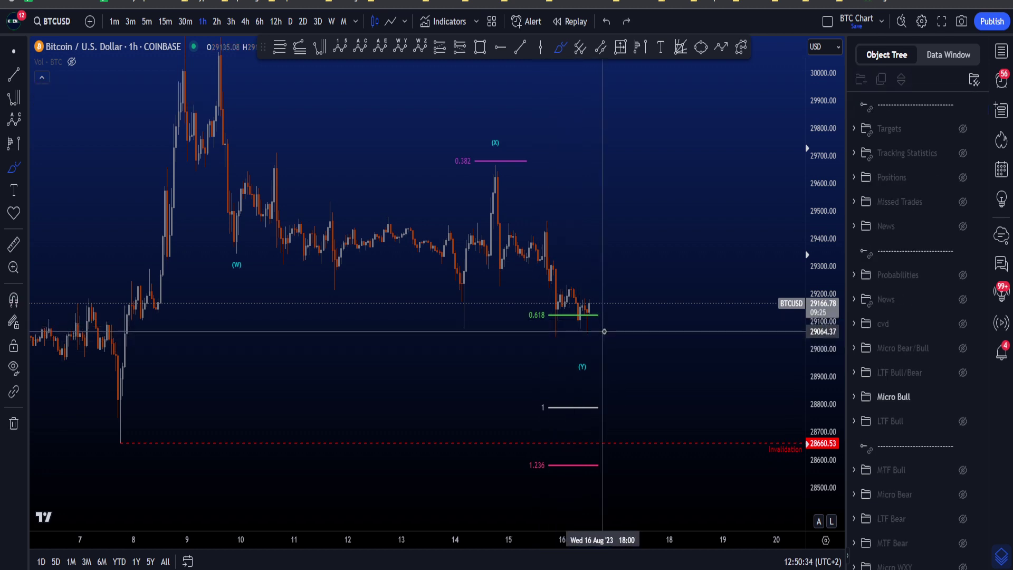
left_click_drag(580, 327, 631, 227)
left_click_drag(577, 251, 665, 142)
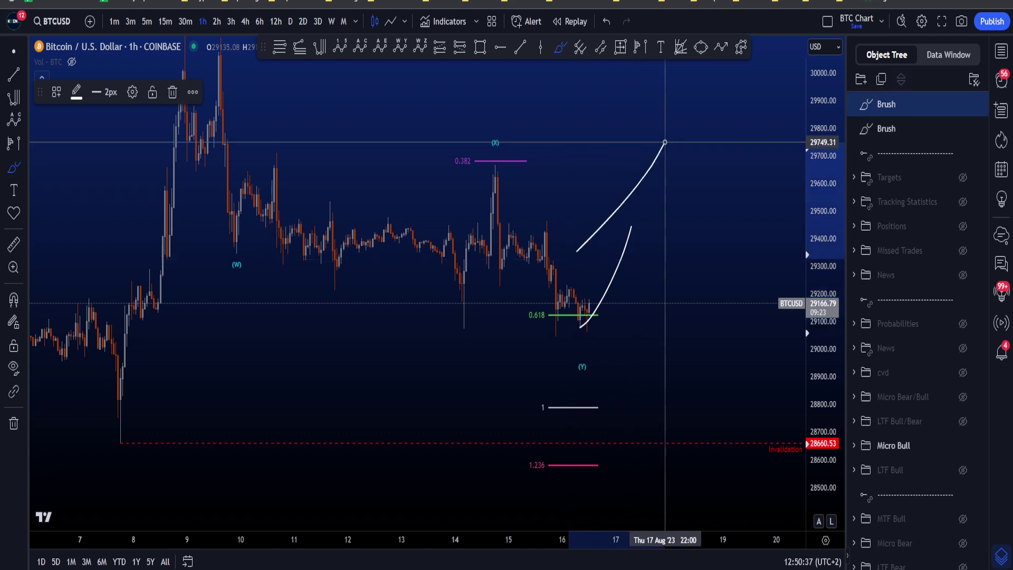
key("ctrl+z")
key("ctrl+z")
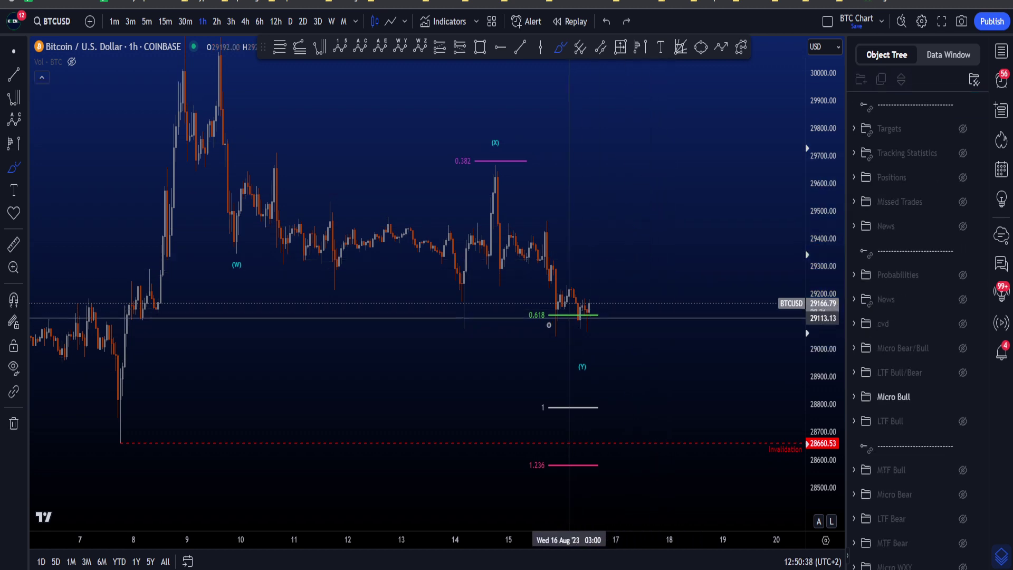
Step: Sketch arch, zigzag and long upward projections from 0.618, undoing each
mouse_move(550, 326)
left_mouse_down()
mouse_move(602, 275)
mouse_move(697, 147)
mouse_move(731, 75)
left_mouse_up()
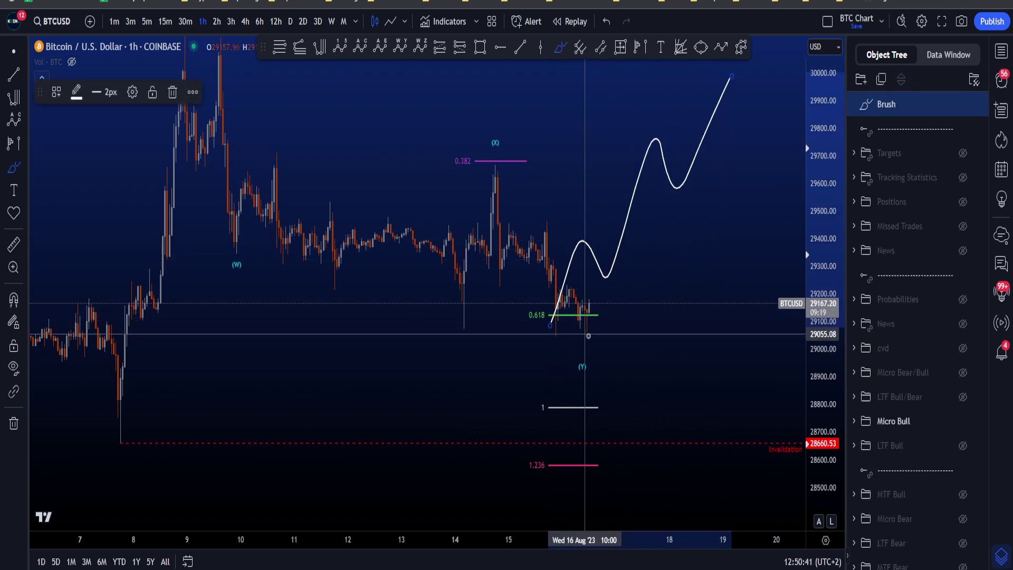
left_click_drag(587, 334, 749, 156)
key("ctrl+z")
key("ctrl+z")
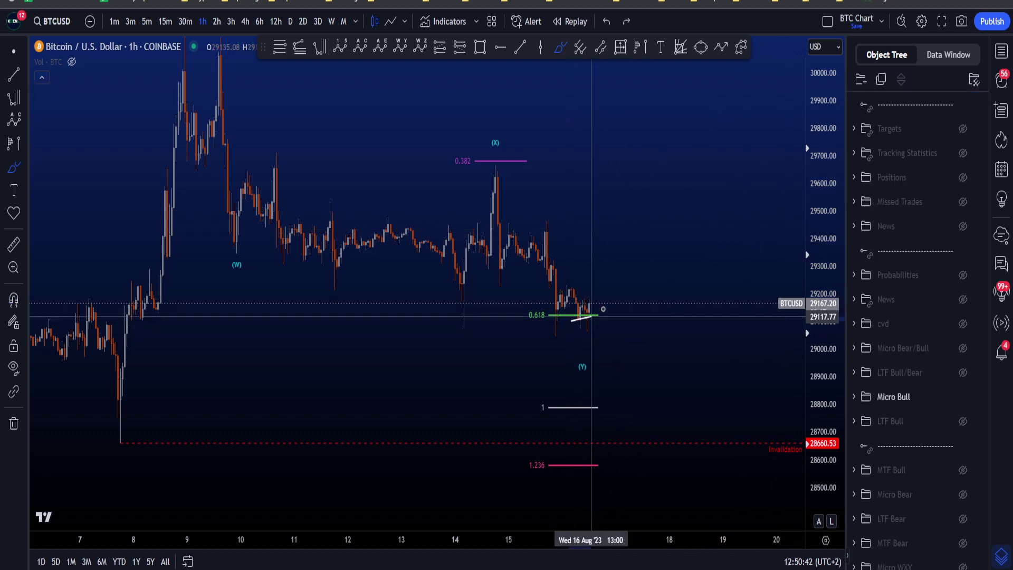
mouse_move(603, 309)
left_mouse_down()
mouse_move(686, 204)
mouse_move(731, 84)
left_mouse_up()
key("ctrl+z")
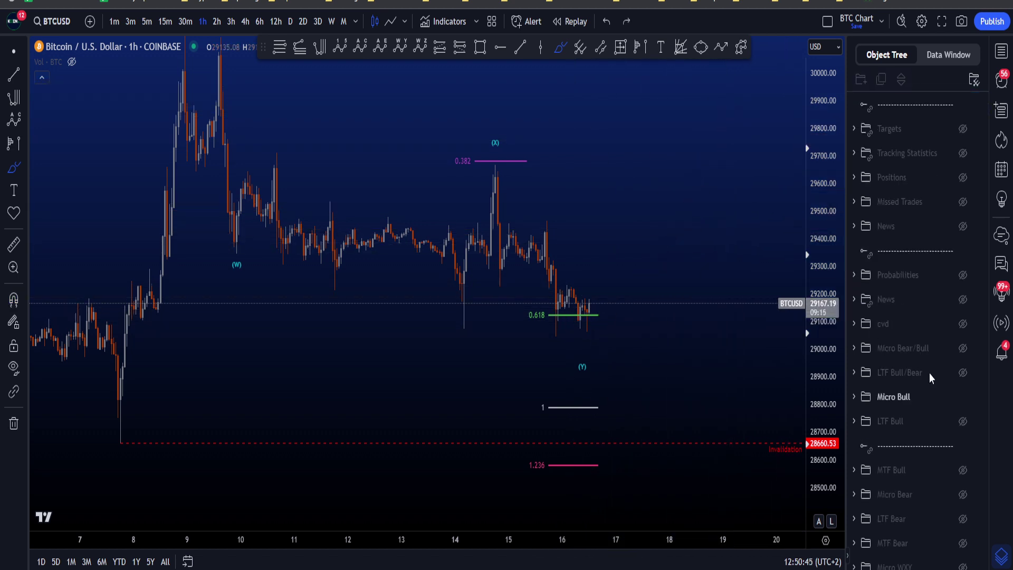
Step: Compress the price scale and sketch a rally to the double top then a drop, then undo it
scroll(735, 326, "down", 2)
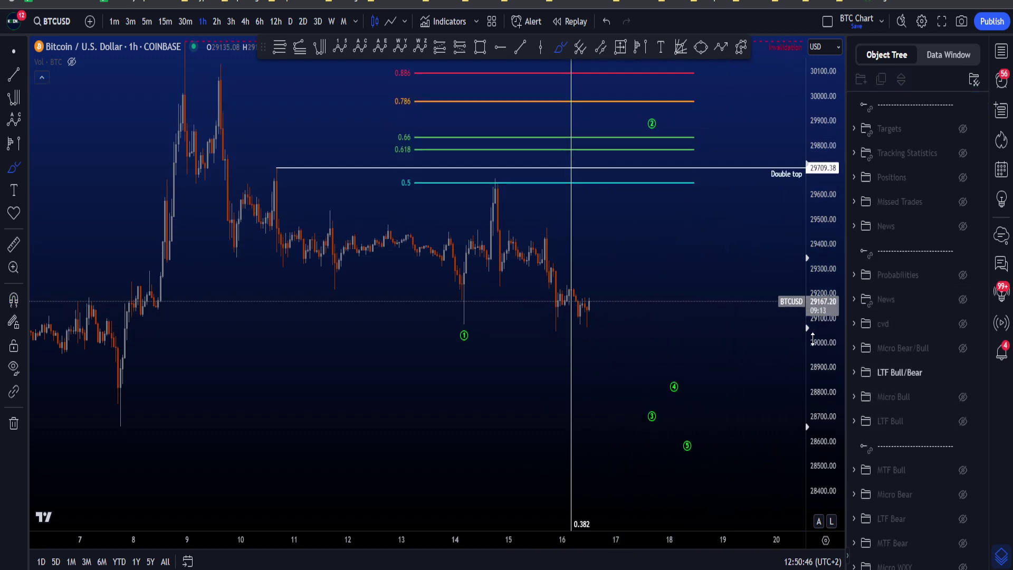
scroll(747, 335, "down", 2)
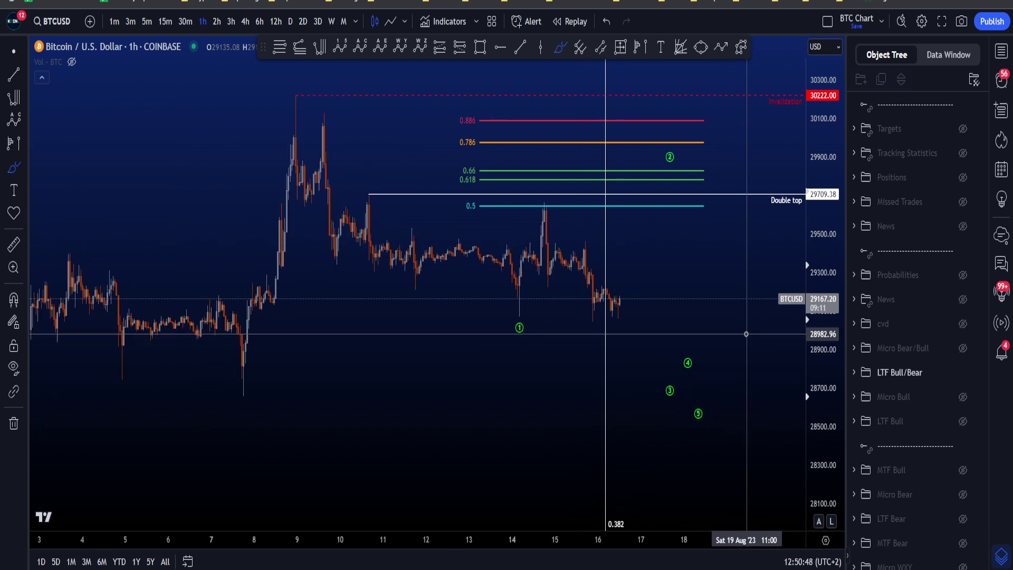
left_click_drag(826, 286, 827, 303)
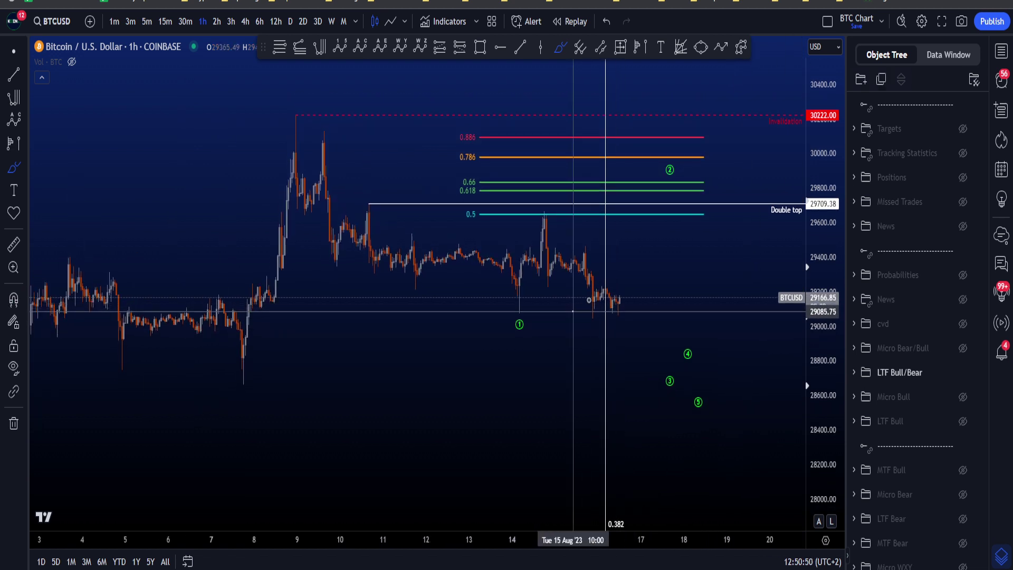
left_click_drag(573, 312, 680, 193)
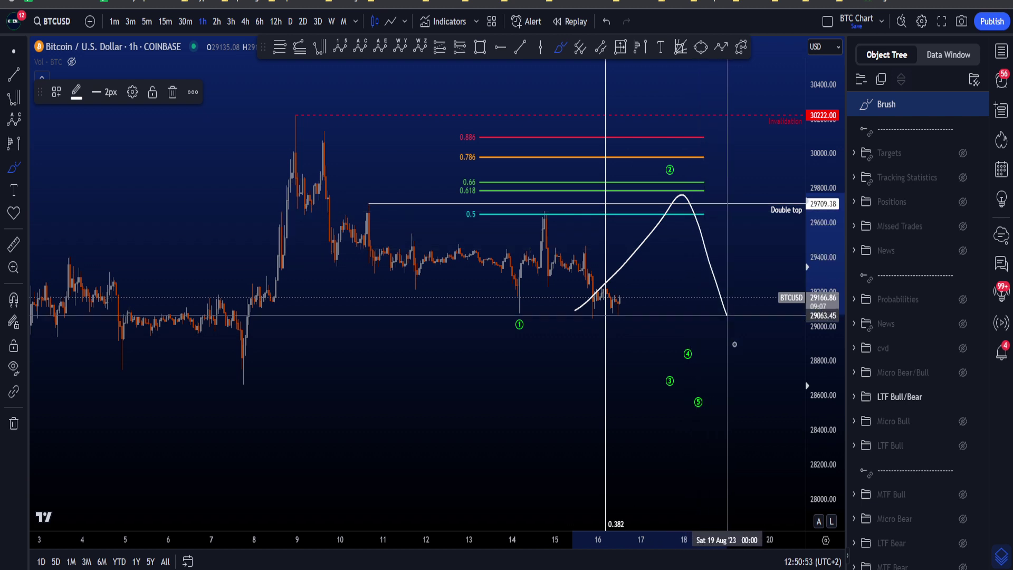
left_click_drag(728, 315, 775, 470)
key("ctrl+z")
key("ctrl+z")
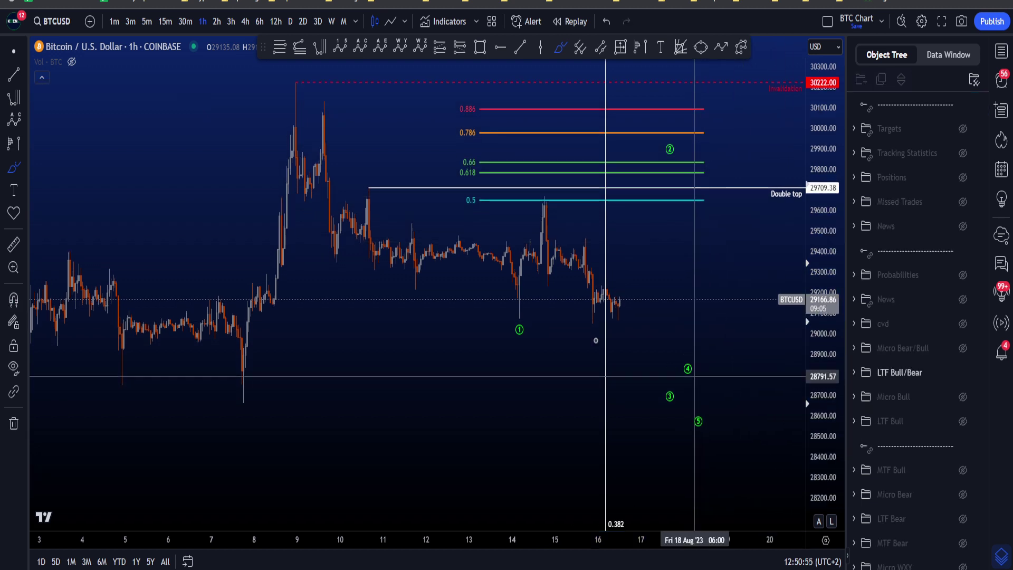
Step: Try a curved decline from the 9 Aug high and a two-line wedge, undoing them
mouse_move(327, 139)
left_mouse_down()
mouse_move(430, 188)
mouse_move(526, 356)
left_mouse_up()
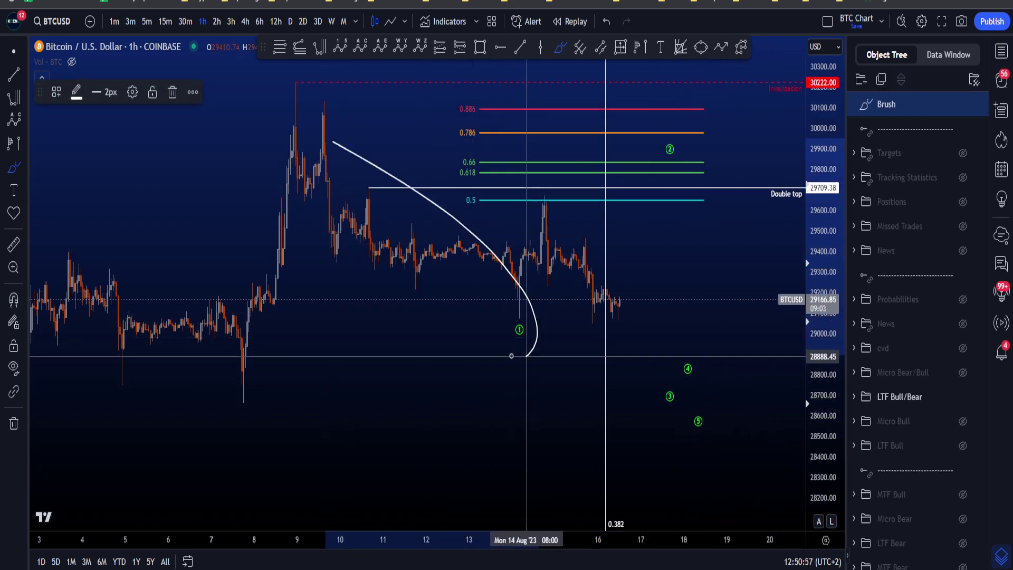
key("ctrl+z")
left_click_drag(361, 184, 512, 249)
left_click_drag(302, 250, 541, 307)
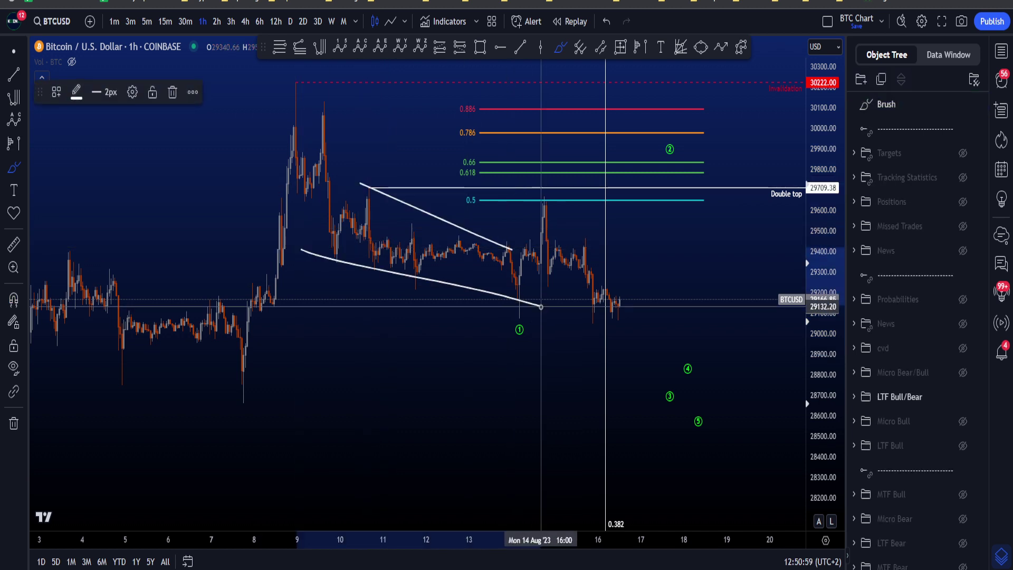
key("ctrl+z")
key("ctrl+z")
mouse_move(288, 112)
left_mouse_down()
mouse_move(306, 169)
mouse_move(378, 204)
mouse_move(438, 274)
left_mouse_up()
Step: Circle wave marker 2 near 0.786 and sketch a hump-shaped path, removing both
key("ctrl+z")
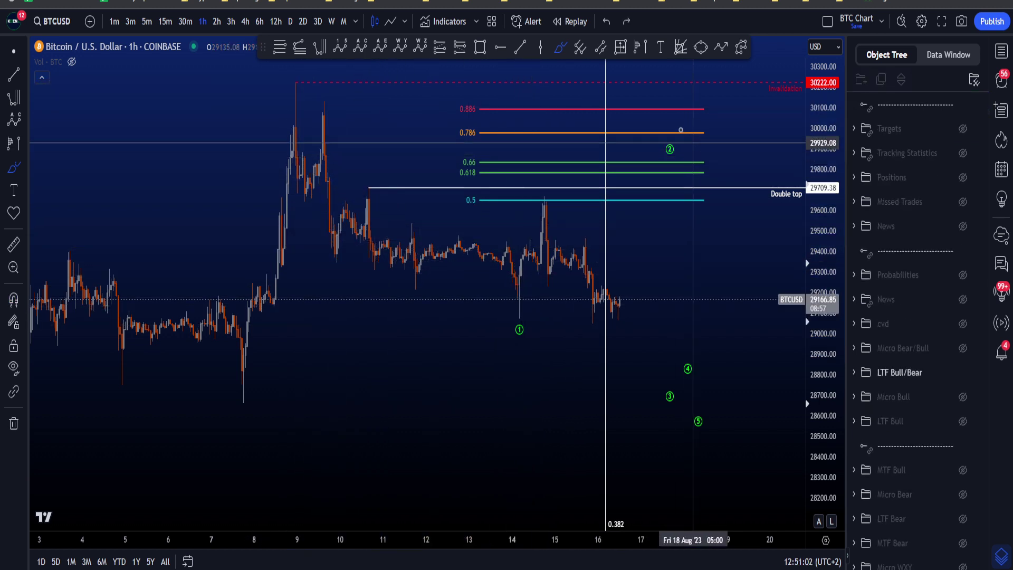
mouse_move(689, 138)
left_mouse_down()
mouse_move(659, 171)
mouse_move(692, 140)
left_mouse_up()
key("ctrl+z")
mouse_move(519, 285)
left_mouse_down()
mouse_move(562, 212)
mouse_move(622, 313)
mouse_move(686, 142)
left_mouse_up()
key("ctrl+z")
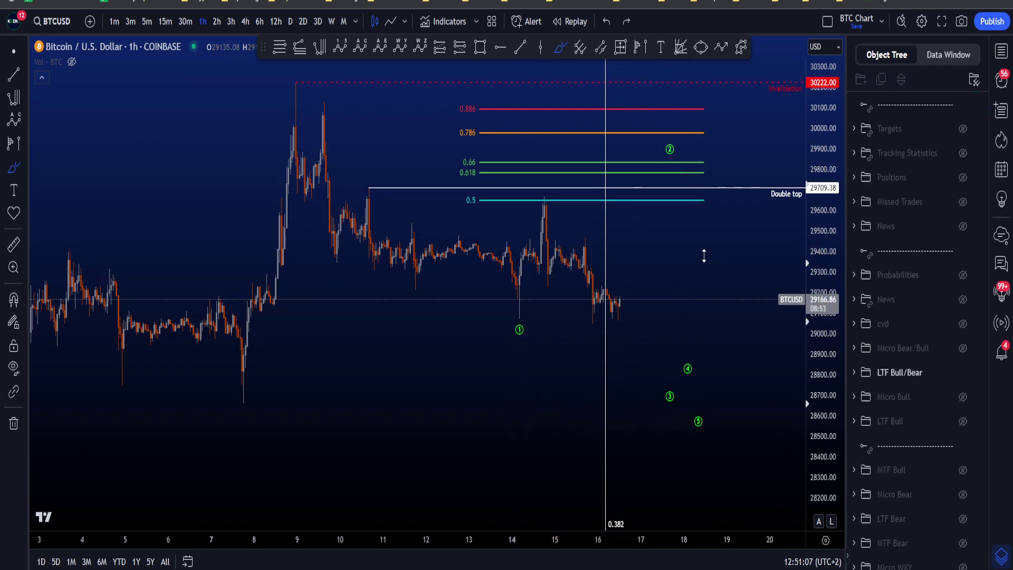
scroll(704, 256, "up", 2)
left_click_drag(526, 172, 504, 169)
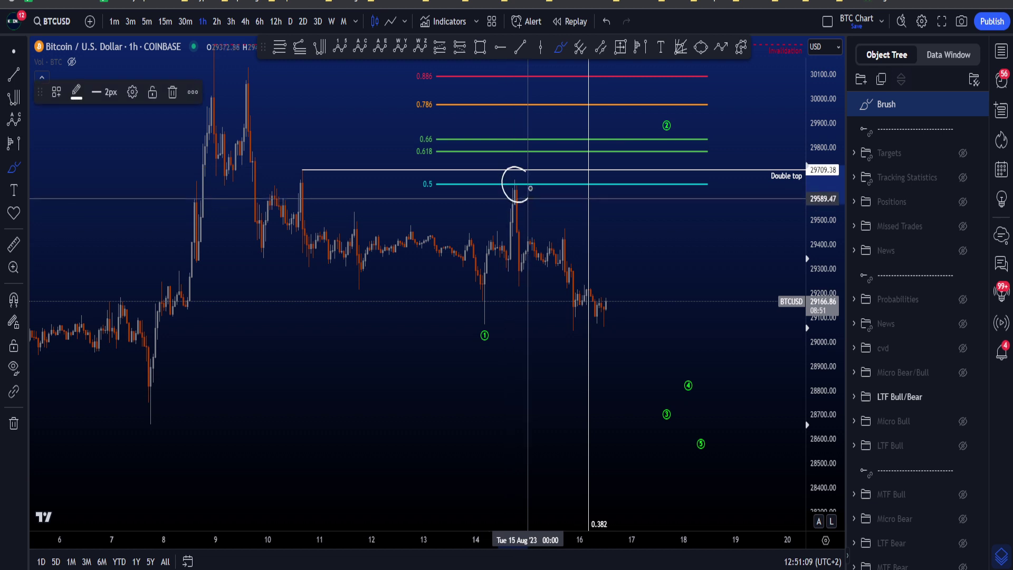
key("ctrl+z")
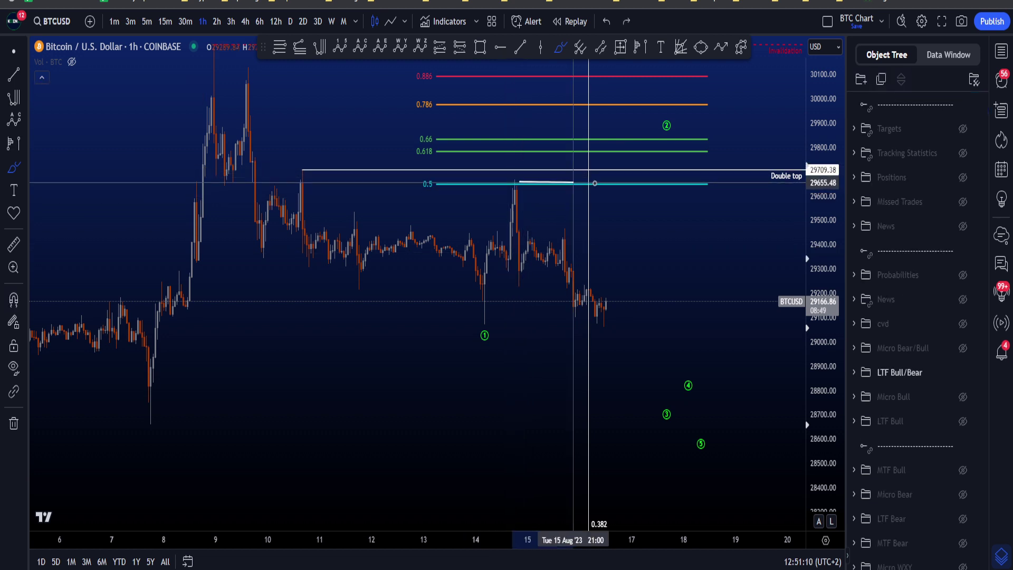
mouse_move(587, 182)
left_mouse_down()
mouse_move(512, 183)
mouse_move(530, 183)
left_mouse_up()
key("ctrl+z")
key("ctrl+z")
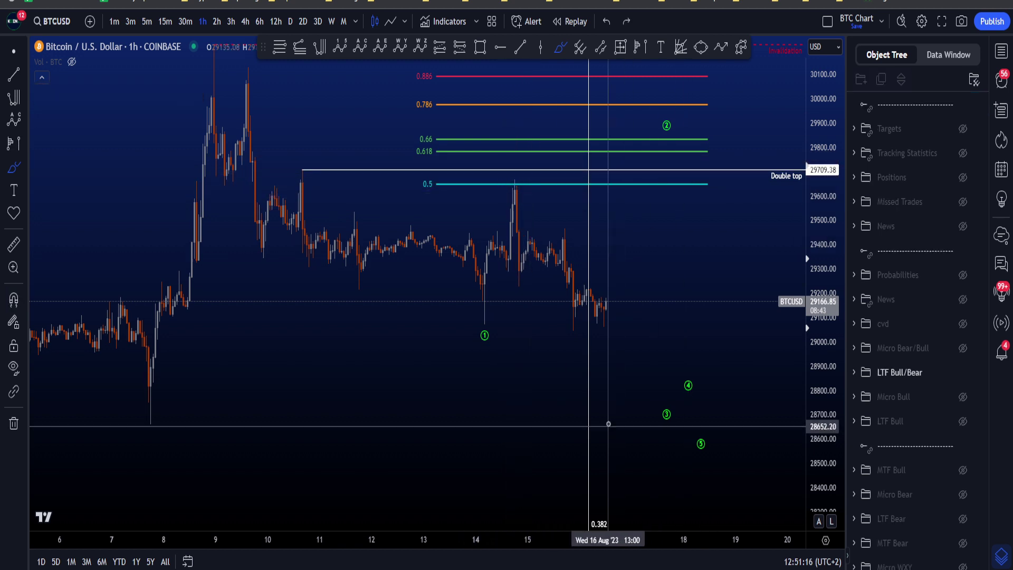
mouse_move(620, 496)
left_mouse_down()
mouse_move(561, 482)
mouse_move(631, 496)
mouse_move(567, 475)
left_mouse_up()
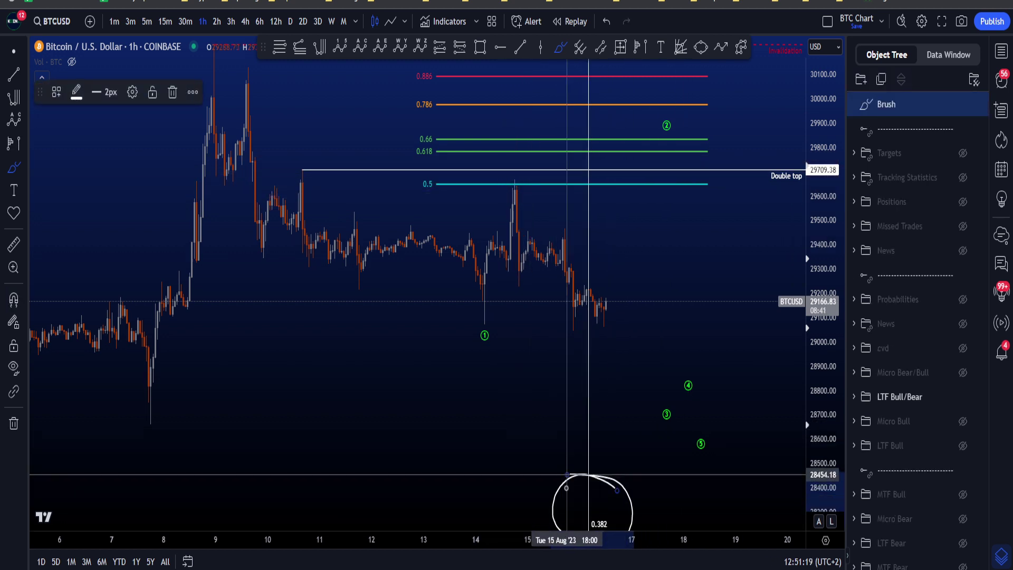
key("ctrl+z")
left_click_drag(520, 174, 498, 194)
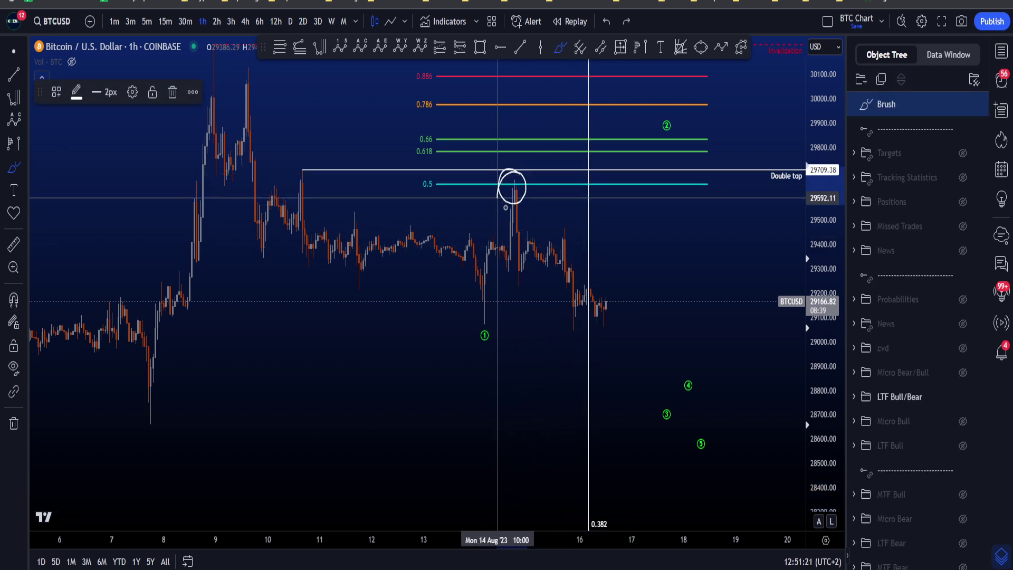
key("ctrl+z")
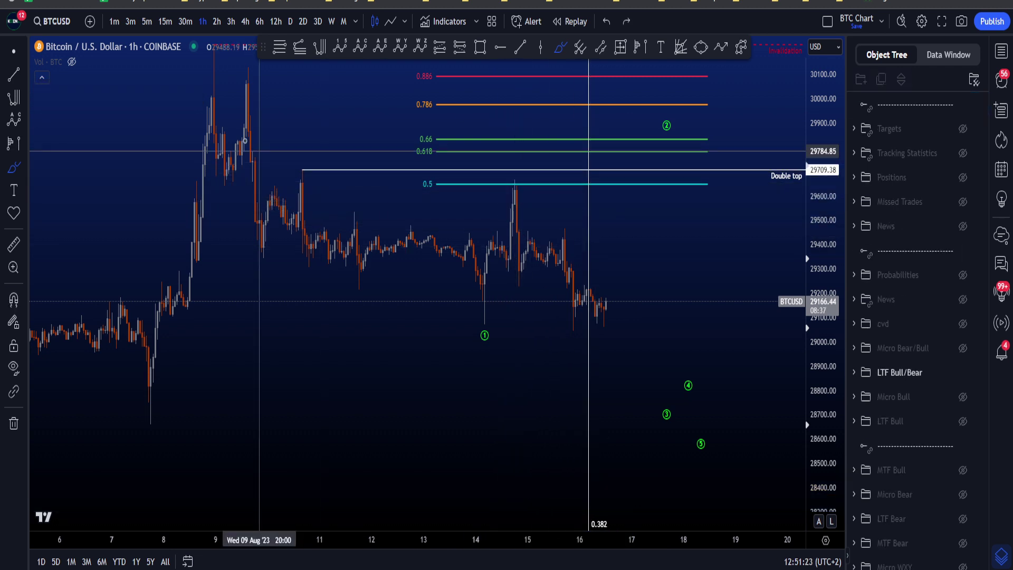
left_click_drag(223, 109, 487, 305)
key("ctrl+z")
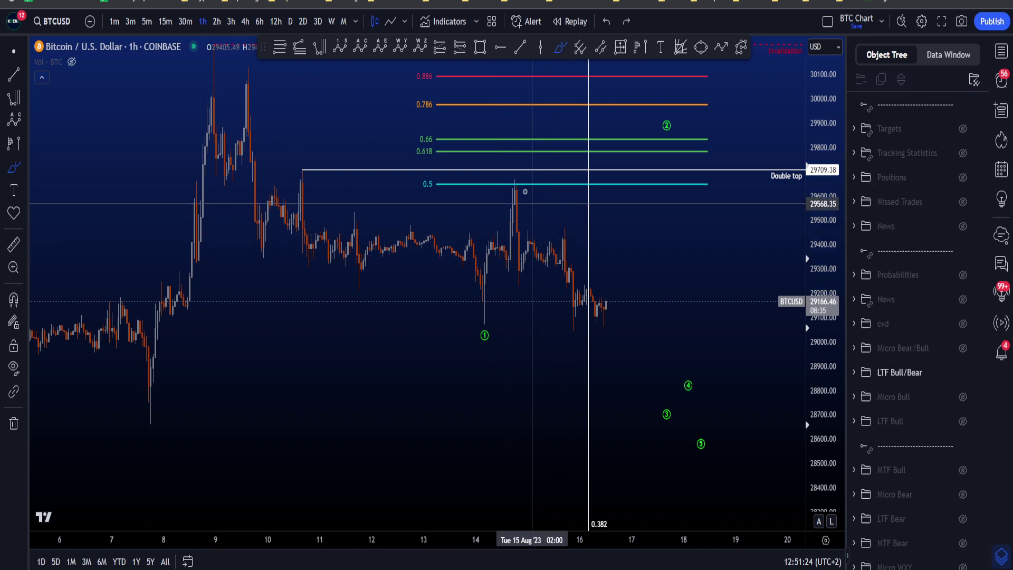
left_click_drag(500, 194, 519, 185)
key("ctrl+z")
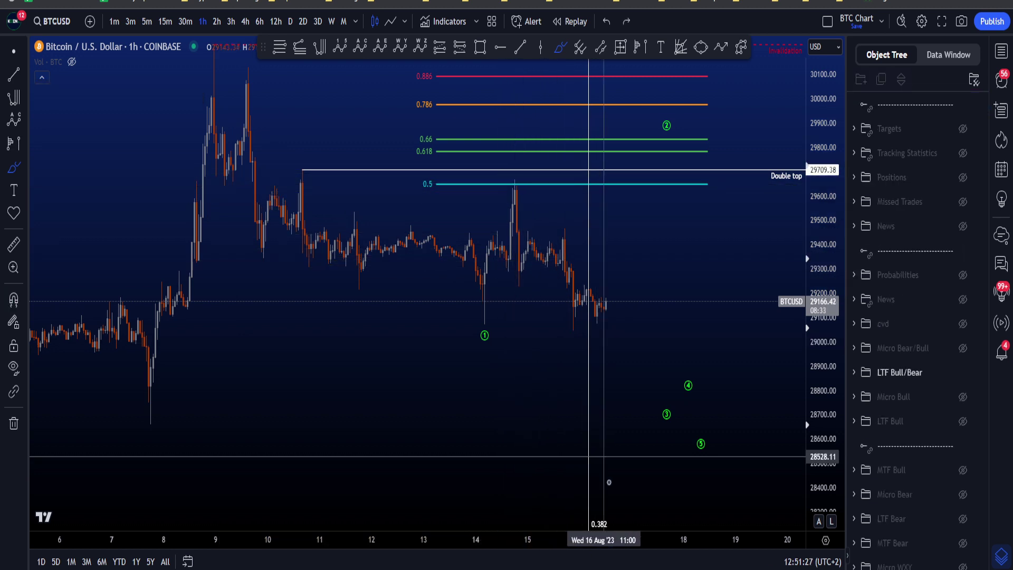
mouse_move(601, 470)
left_mouse_down()
mouse_move(574, 479)
mouse_move(606, 471)
left_mouse_up()
key("ctrl+z")
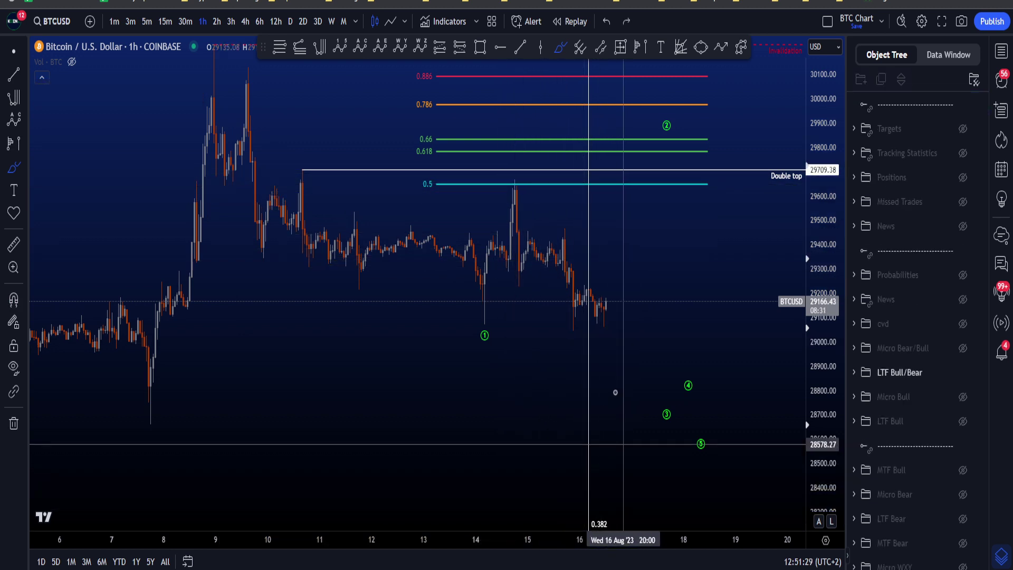
mouse_move(478, 300)
left_mouse_down()
mouse_move(482, 259)
mouse_move(543, 211)
mouse_move(662, 184)
left_mouse_up()
key("ctrl+z")
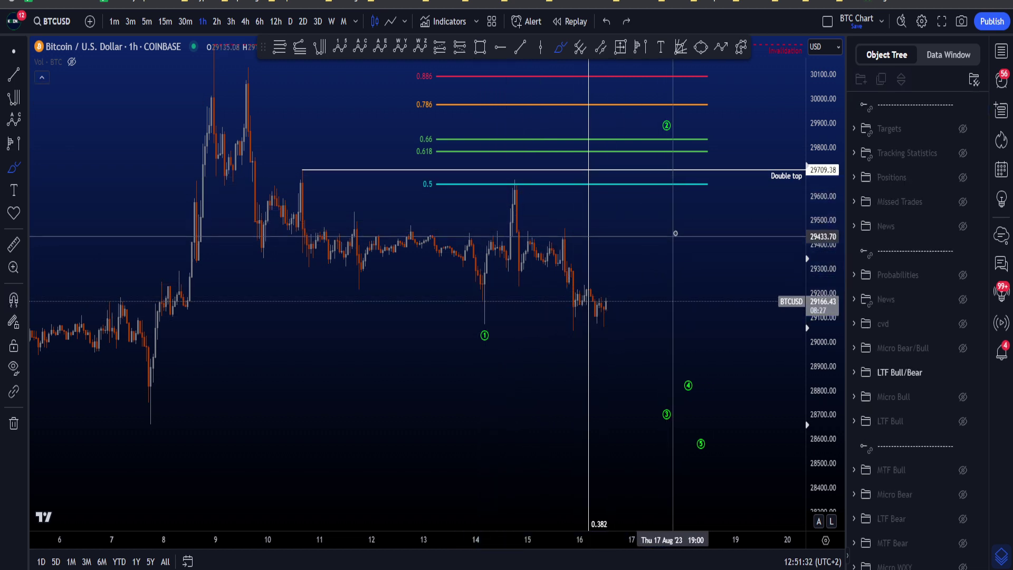
mouse_move(651, 106)
left_mouse_down()
mouse_move(678, 109)
mouse_move(646, 113)
left_mouse_up()
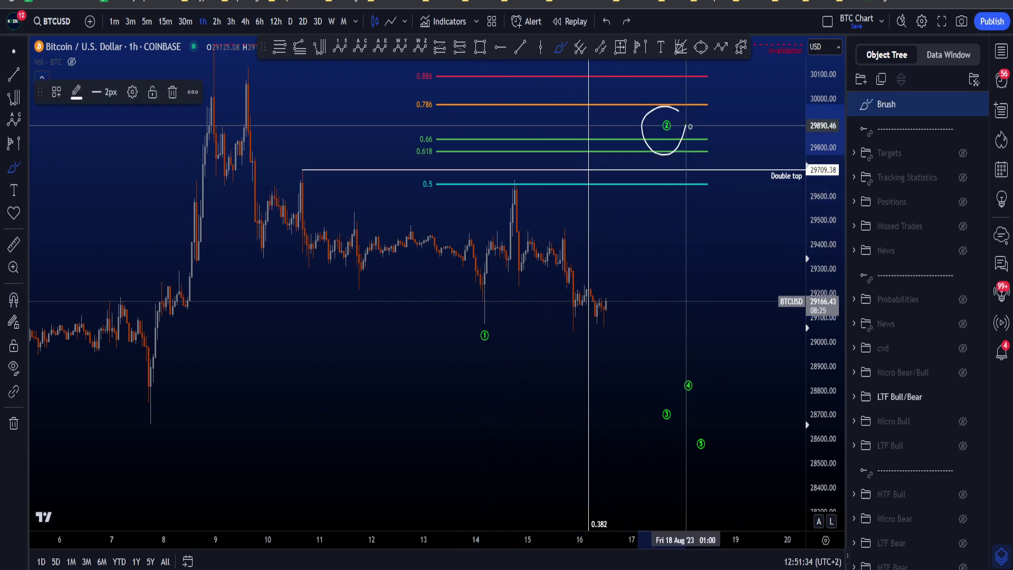
key("ctrl+z")
left_click_drag(787, 156, 773, 188)
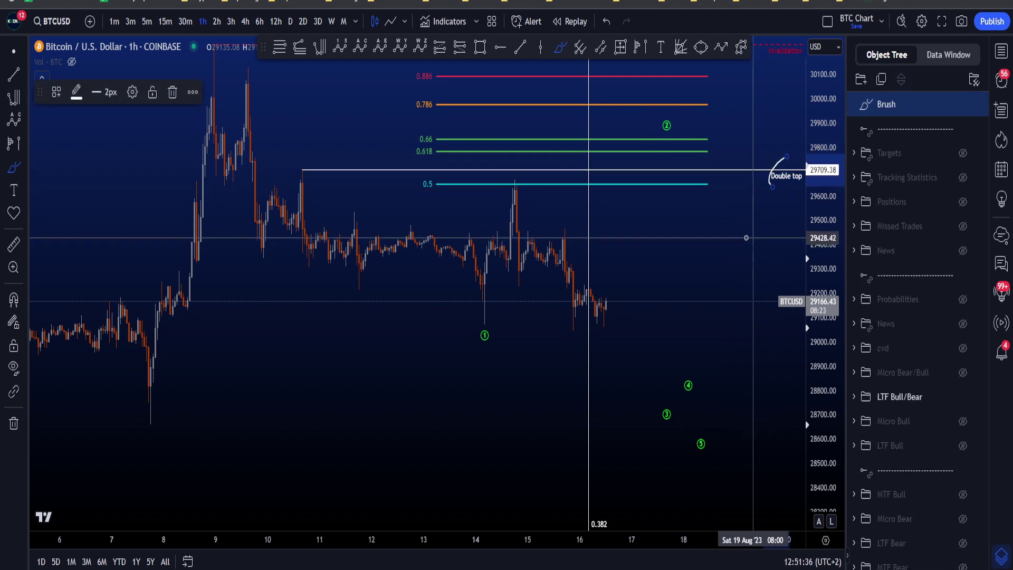
key("ctrl+z")
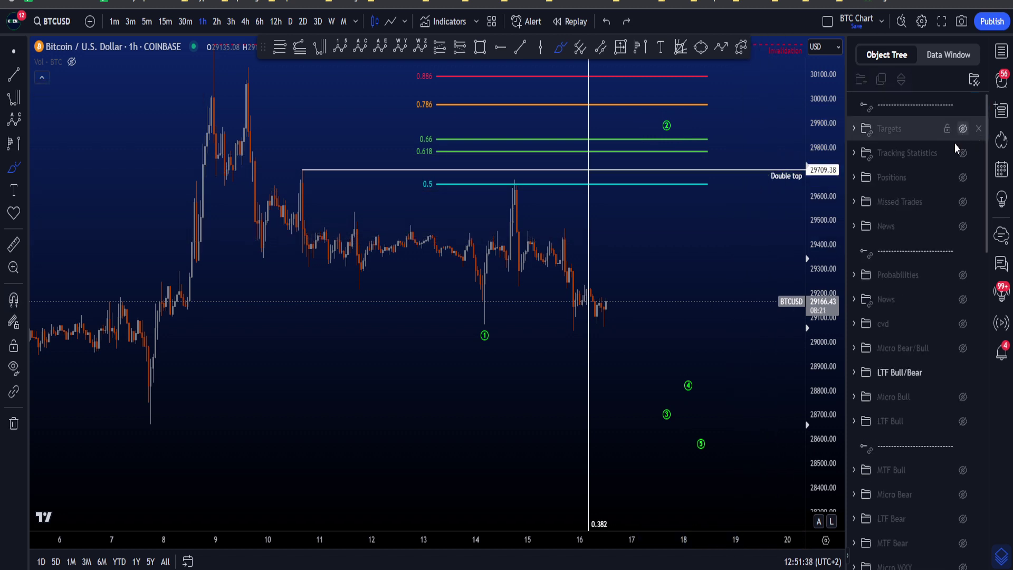
left_click(964, 129)
mouse_move(668, 141)
left_mouse_down()
mouse_move(642, 154)
mouse_move(679, 144)
left_mouse_up()
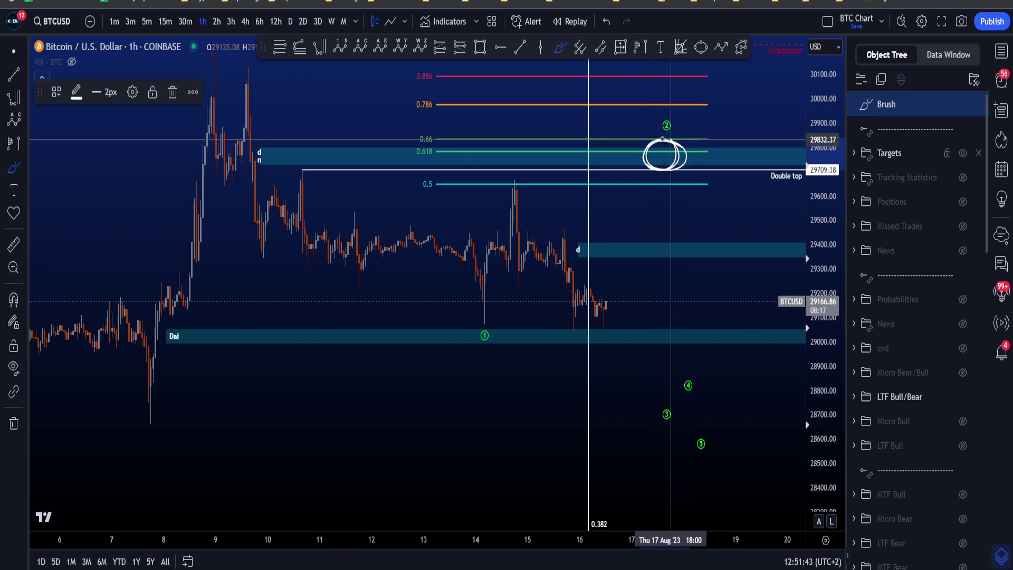
key("ctrl+z")
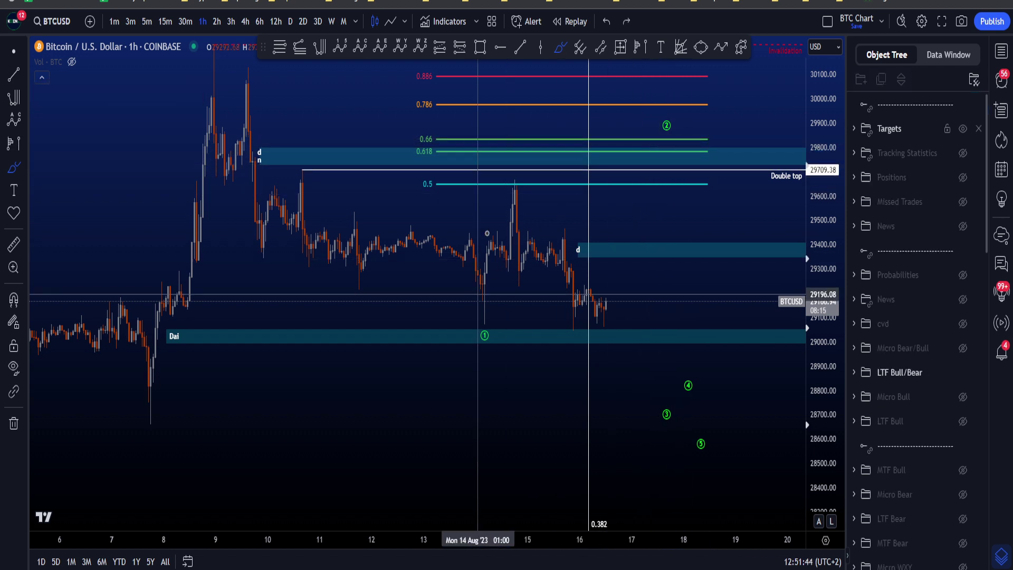
mouse_move(477, 290)
left_mouse_down()
mouse_move(560, 251)
mouse_move(602, 305)
mouse_move(654, 185)
mouse_move(677, 156)
left_mouse_up()
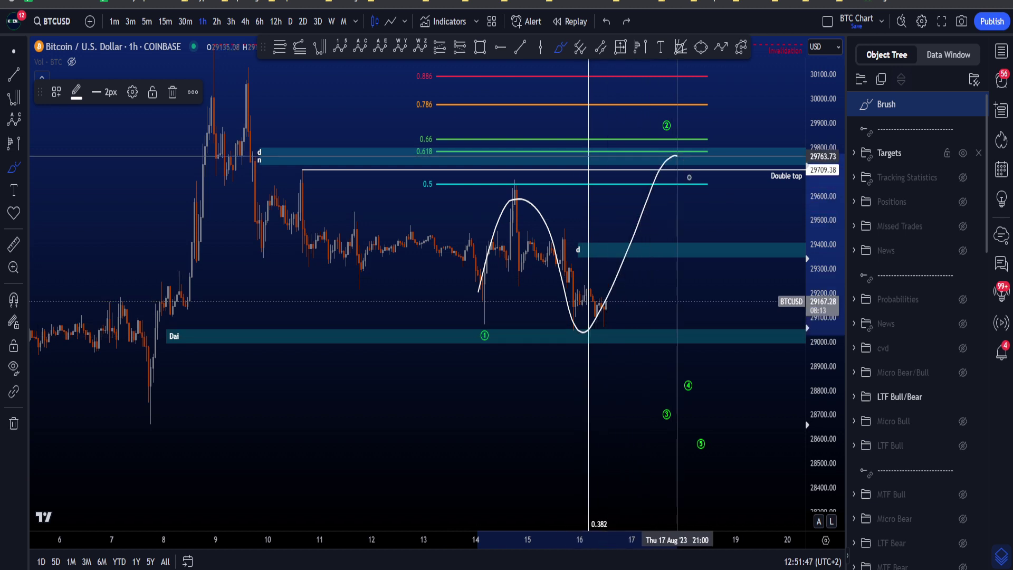
left_click_drag(729, 328, 772, 481)
key("ctrl+z")
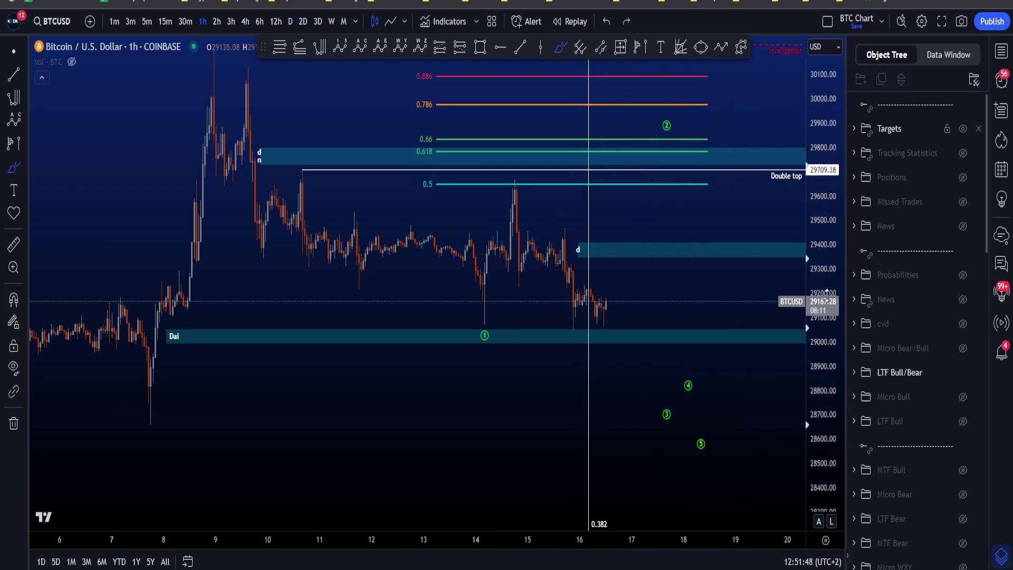
left_click_drag(826, 317, 822, 327)
mouse_move(653, 173)
left_mouse_down()
mouse_move(679, 180)
mouse_move(760, 404)
left_mouse_up()
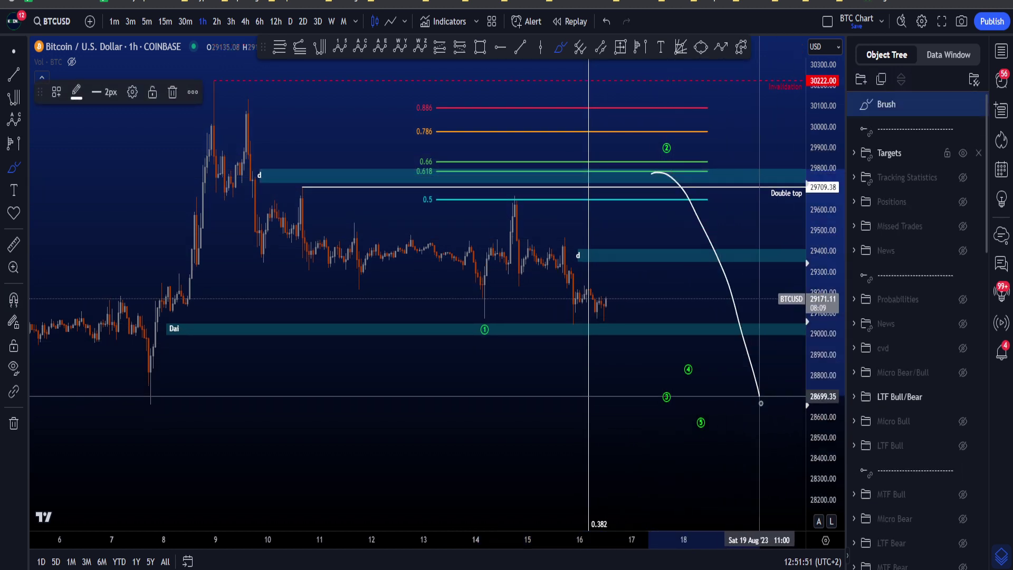
mouse_move(767, 322)
left_mouse_down()
mouse_move(778, 420)
mouse_move(736, 361)
left_mouse_up()
key("ctrl+z")
key("ctrl+z")
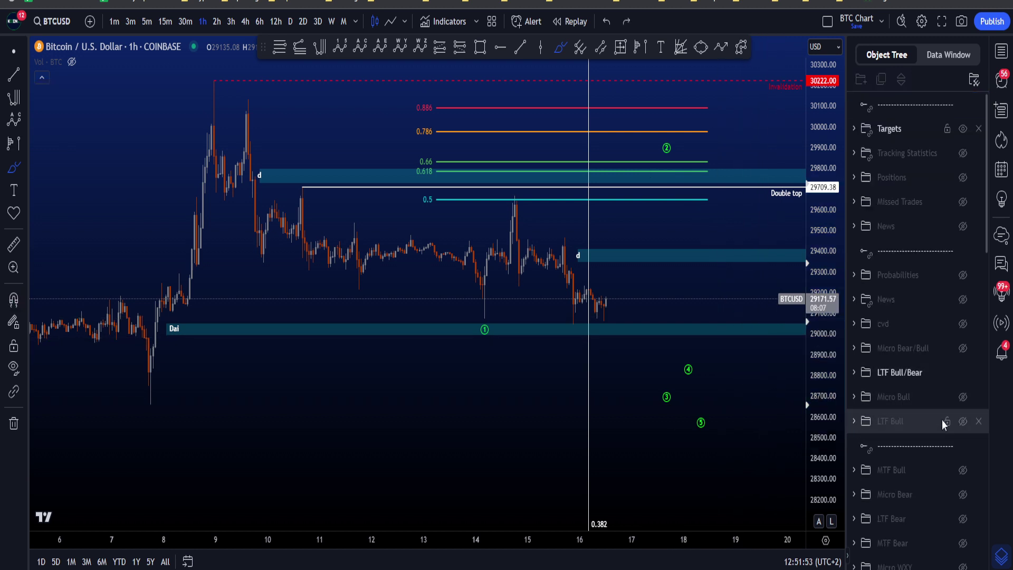
Step: Hide LTF Bull/Bear, show Micro Bear/Bull and compress the price scale
left_click(963, 373)
left_click(963, 348)
scroll(615, 314, "up", 3)
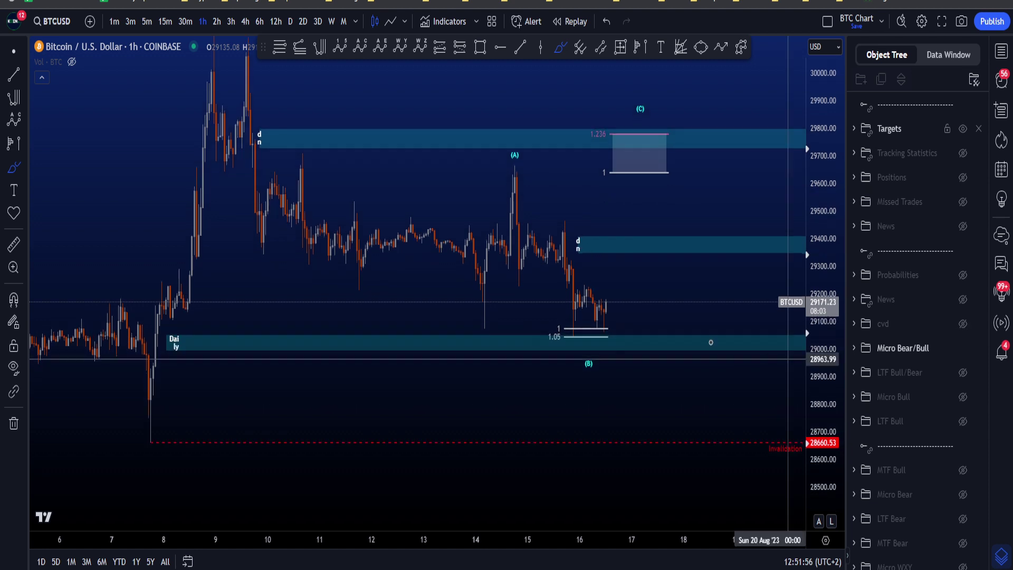
scroll(714, 289, "up", 2)
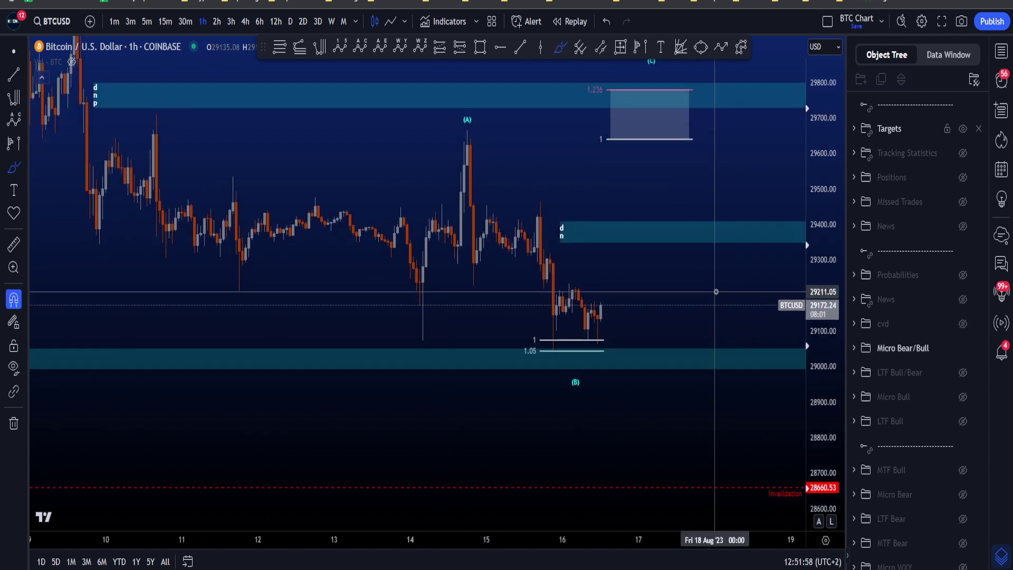
left_click_drag(833, 237, 834, 259)
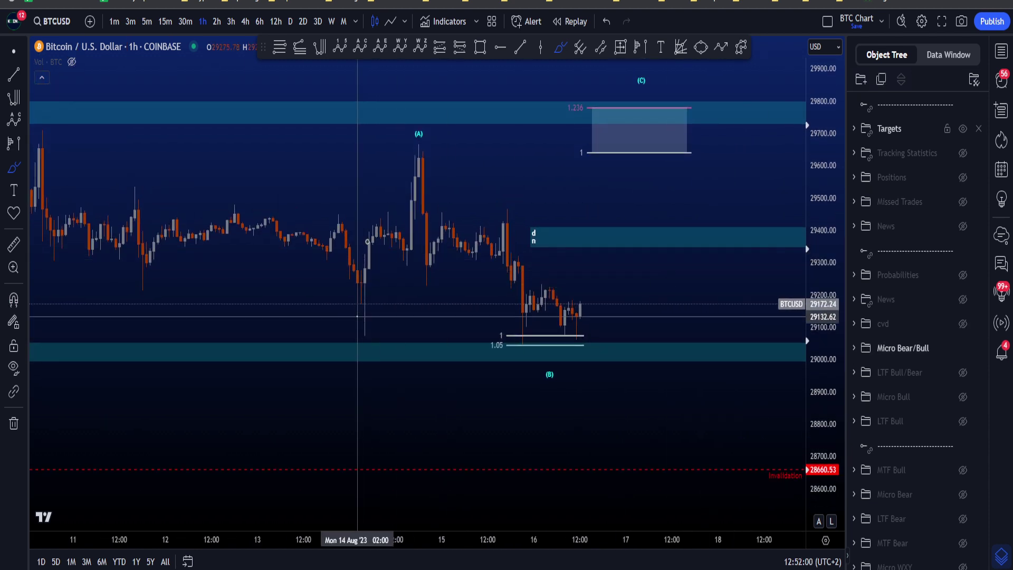
Step: Sketch paths into the (A) peak and down toward (B), circling (A), undoing each stroke
mouse_move(358, 308)
left_mouse_down()
mouse_move(391, 252)
mouse_move(420, 164)
left_mouse_up()
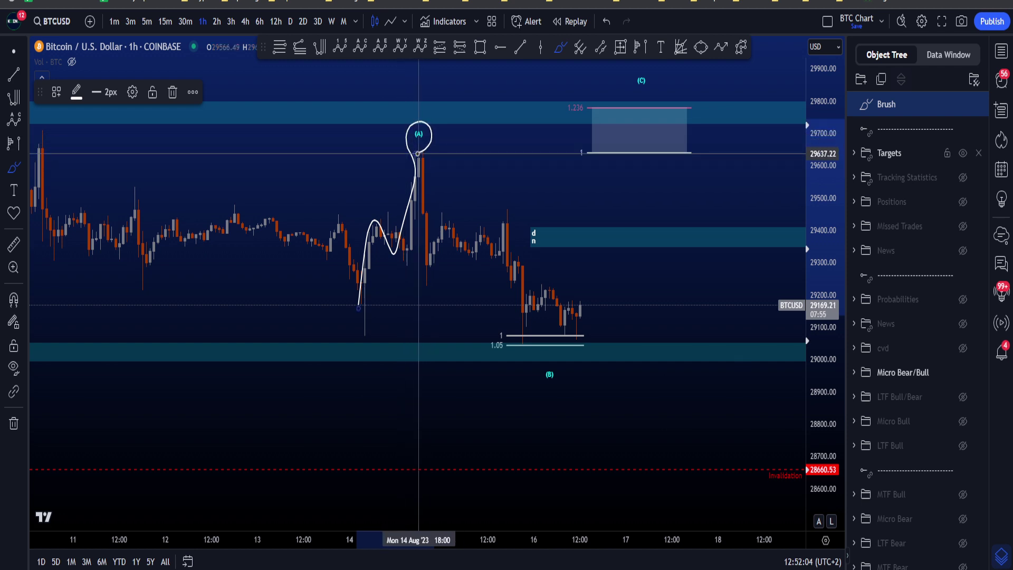
key("ctrl+z")
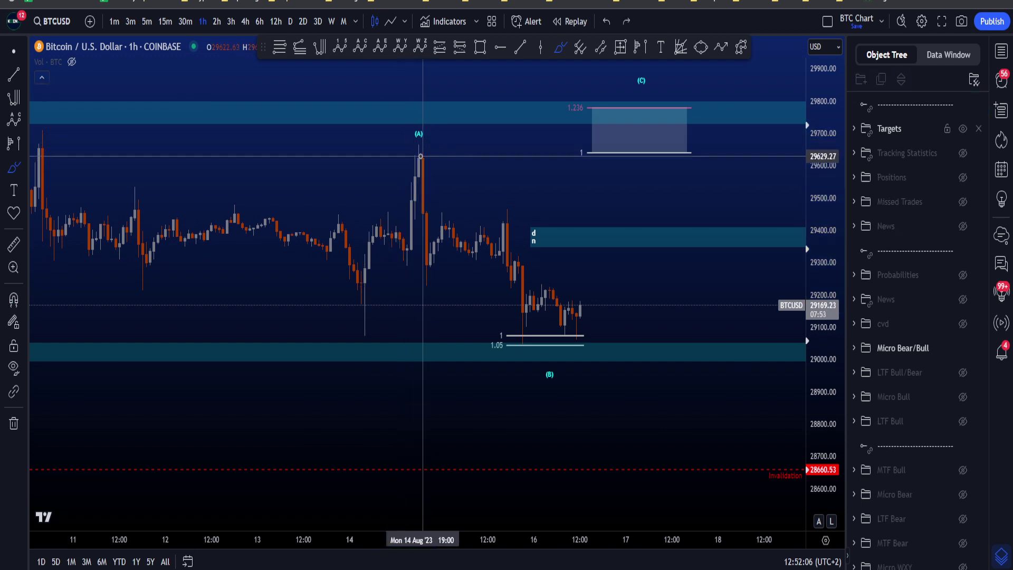
left_click_drag(423, 130, 414, 128)
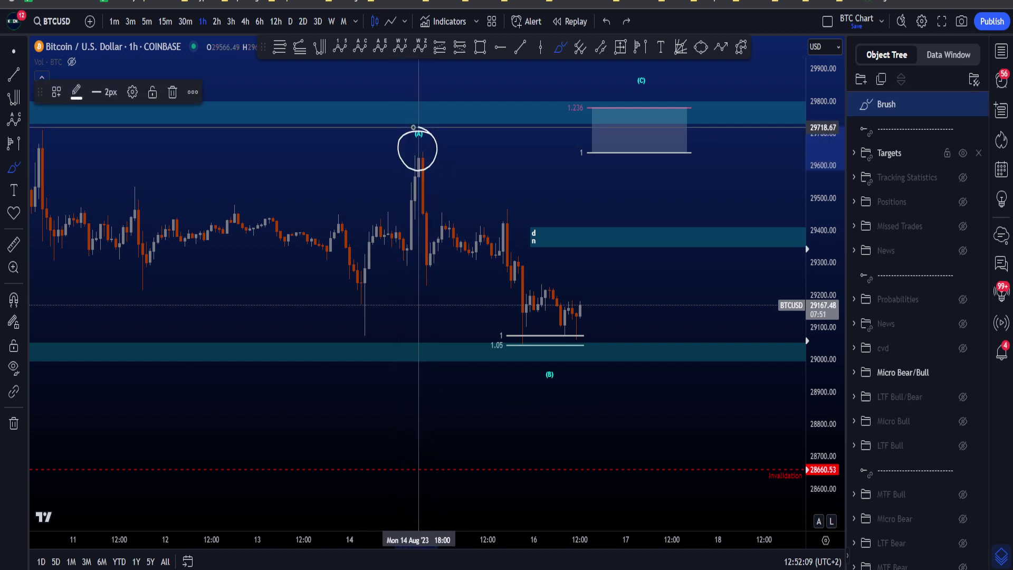
key("ctrl+z")
mouse_move(40, 166)
left_mouse_down()
mouse_move(365, 305)
mouse_move(449, 116)
mouse_move(400, 279)
mouse_move(423, 125)
mouse_move(420, 153)
mouse_move(435, 123)
mouse_move(512, 317)
mouse_move(553, 351)
mouse_move(549, 375)
mouse_move(679, 92)
left_mouse_up()
key("ctrl+z")
key("ctrl+z")
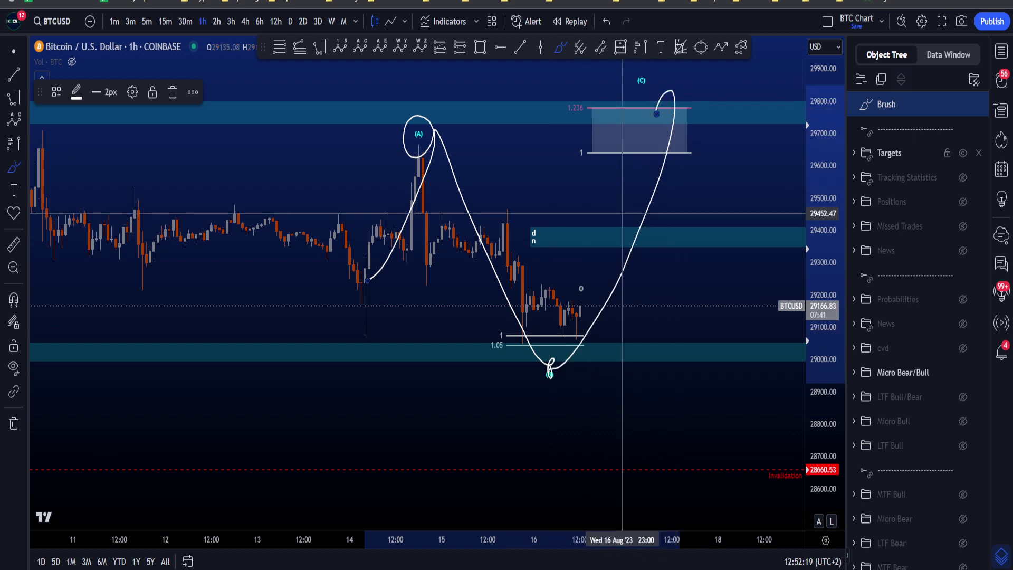
key("ctrl+z")
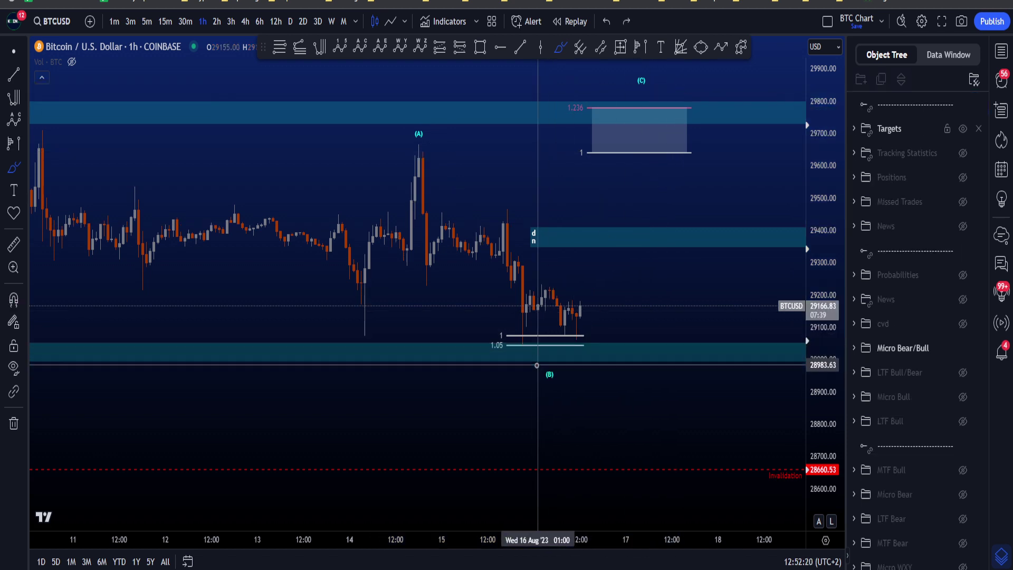
Step: Circle the (B) label, loop the 1 and 1.05 levels and trace the rise into (A), undoing all
mouse_move(550, 373)
left_mouse_down()
mouse_move(520, 390)
mouse_move(531, 414)
left_mouse_up()
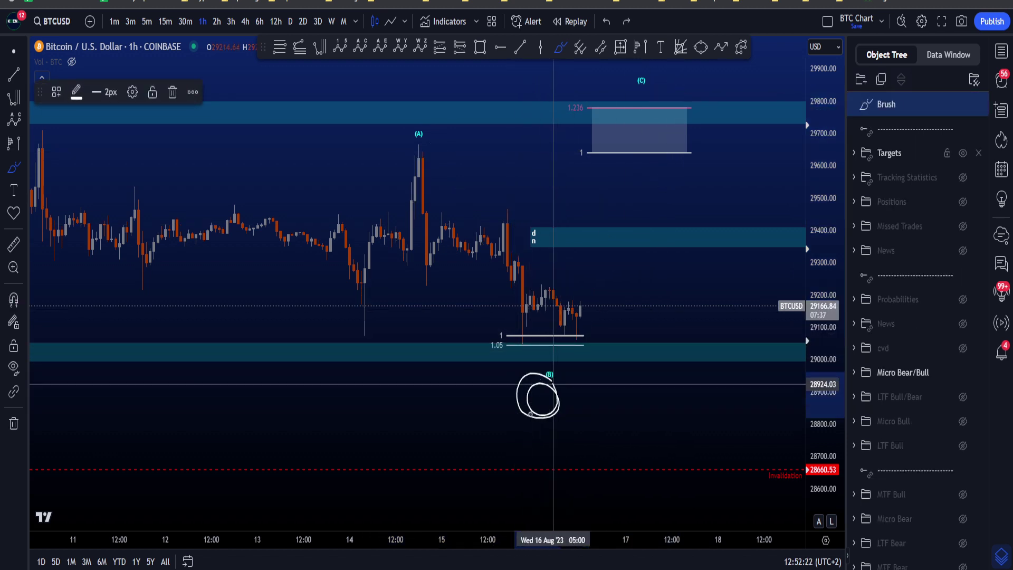
key("ctrl+z")
mouse_move(581, 329)
left_mouse_down()
mouse_move(468, 336)
mouse_move(537, 371)
left_mouse_up()
key("ctrl+z")
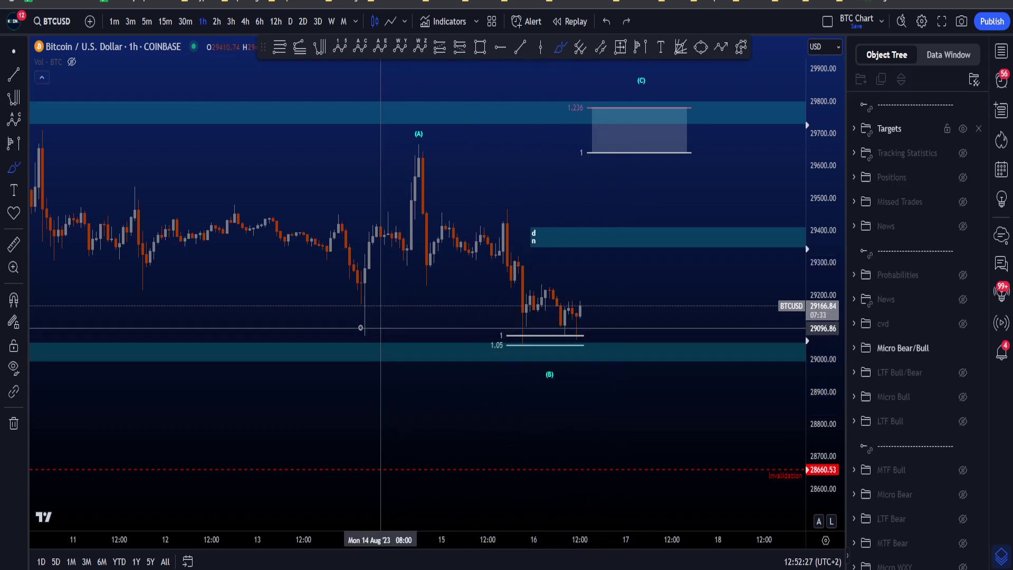
left_click_drag(370, 328, 431, 185)
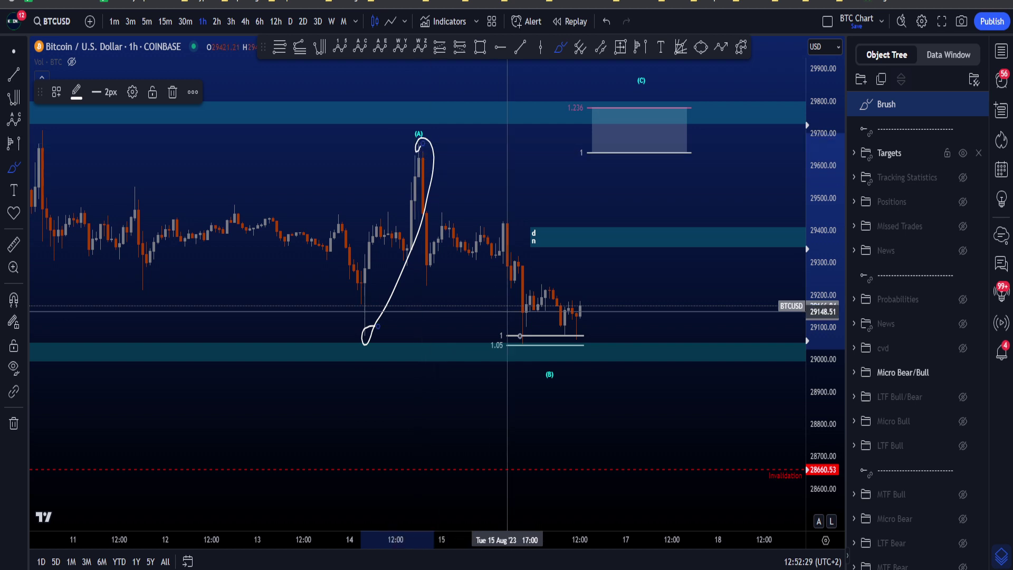
key("ctrl+z")
mouse_move(583, 323)
left_mouse_down()
mouse_move(534, 317)
mouse_move(557, 350)
mouse_move(584, 323)
left_mouse_up()
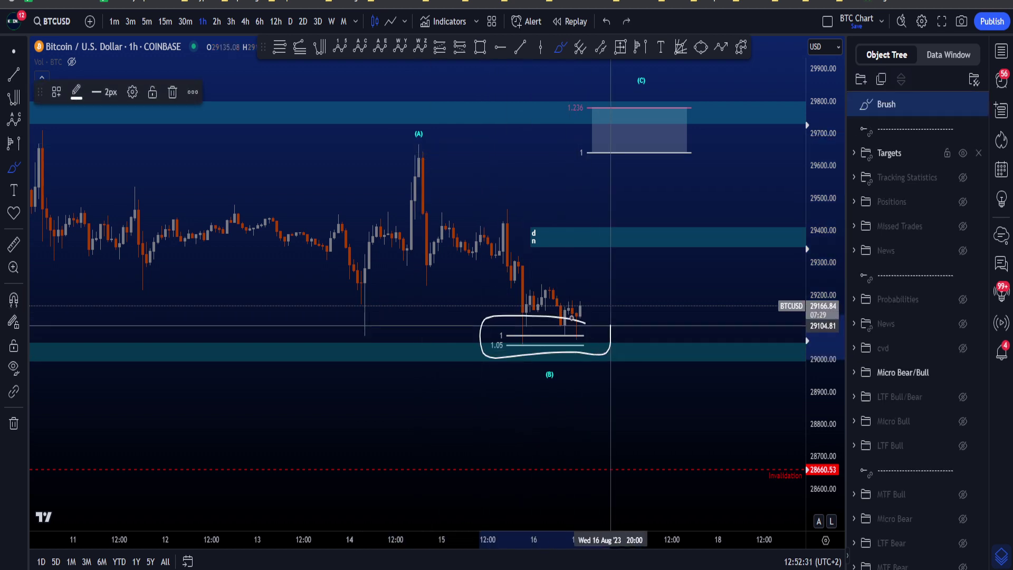
key("ctrl+z")
key("ctrl+y")
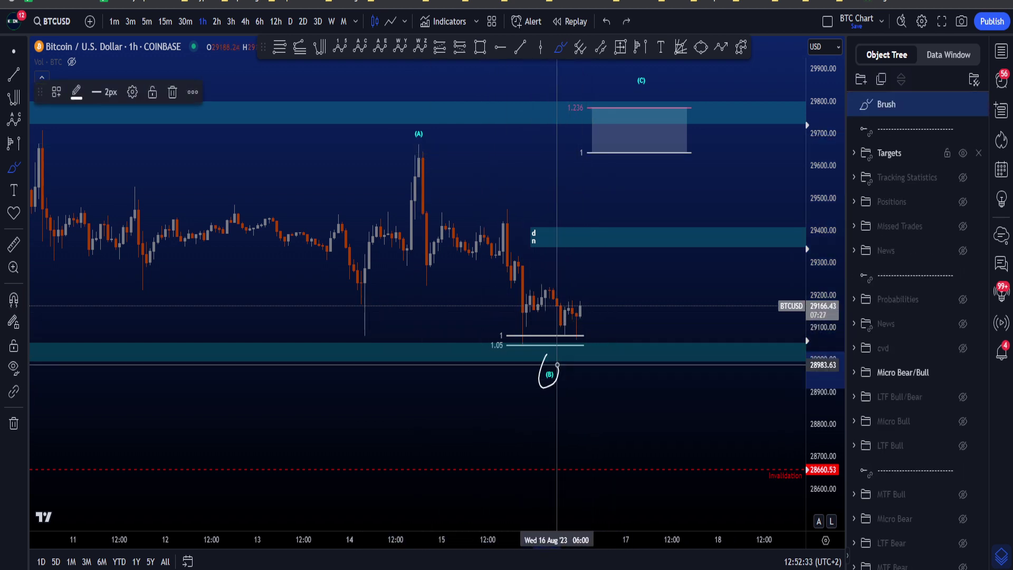
key("ctrl+z")
Step: Sketch a path from the 1 level to 1.236 and circle the (C) label and target box, removing each
mouse_move(517, 335)
left_mouse_down()
mouse_move(611, 179)
mouse_move(669, 128)
left_mouse_up()
key("ctrl+z")
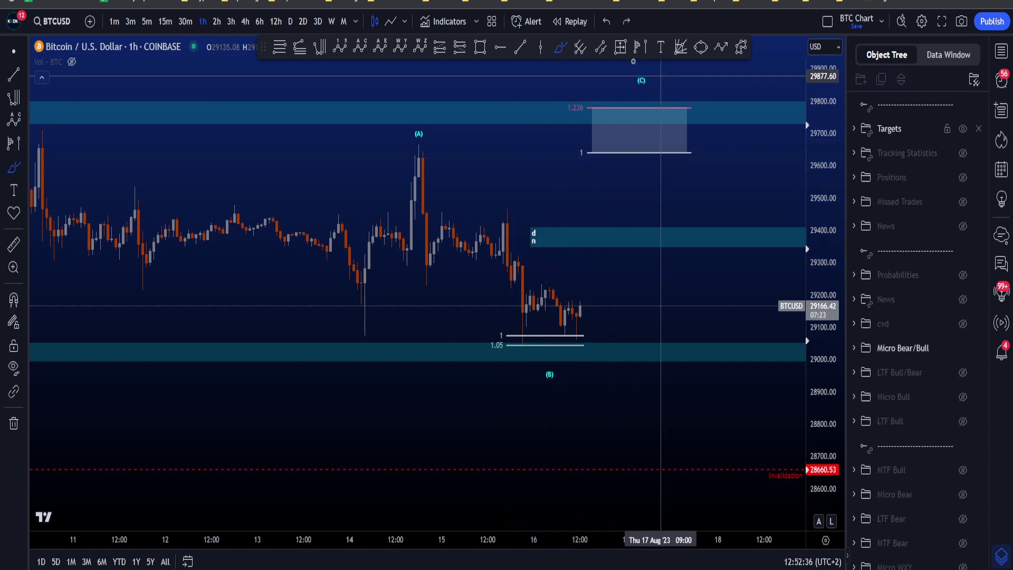
mouse_move(656, 70)
left_mouse_down()
mouse_move(649, 107)
mouse_move(604, 161)
mouse_move(724, 117)
left_mouse_up()
key("ctrl+z")
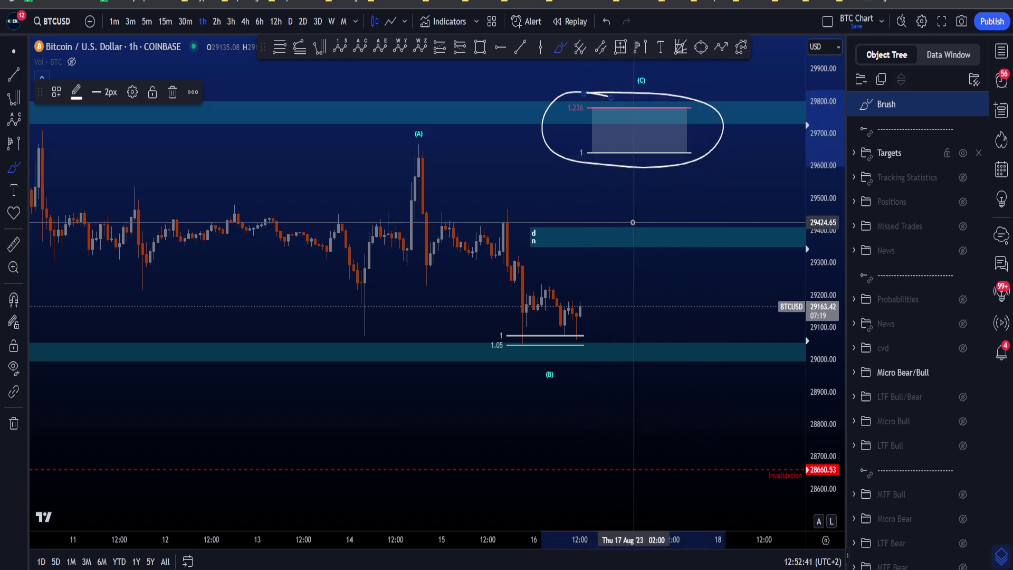
key("ctrl+z")
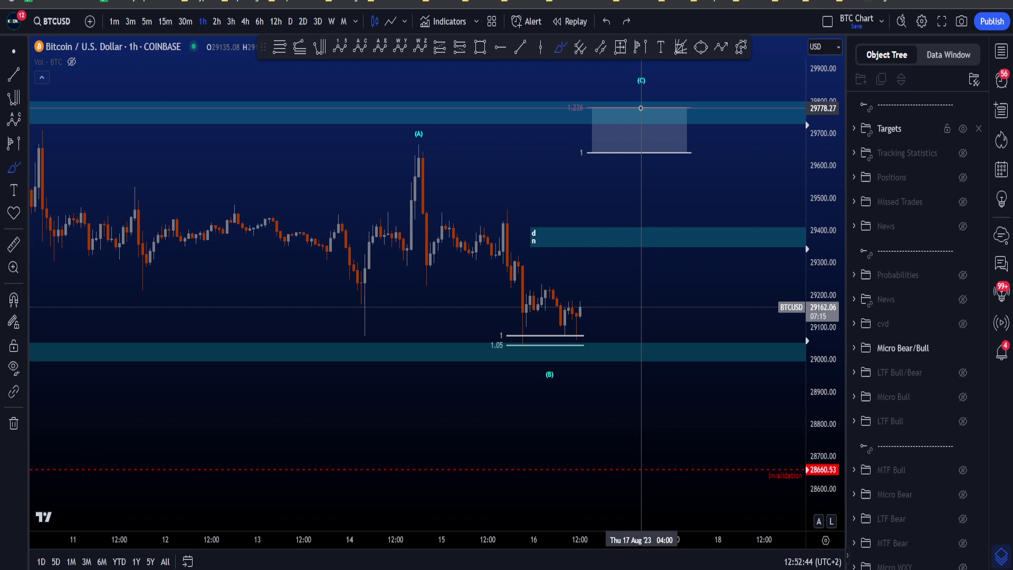
mouse_move(660, 89)
left_mouse_down()
mouse_move(599, 103)
mouse_move(595, 114)
mouse_move(669, 100)
left_mouse_up()
key("Delete")
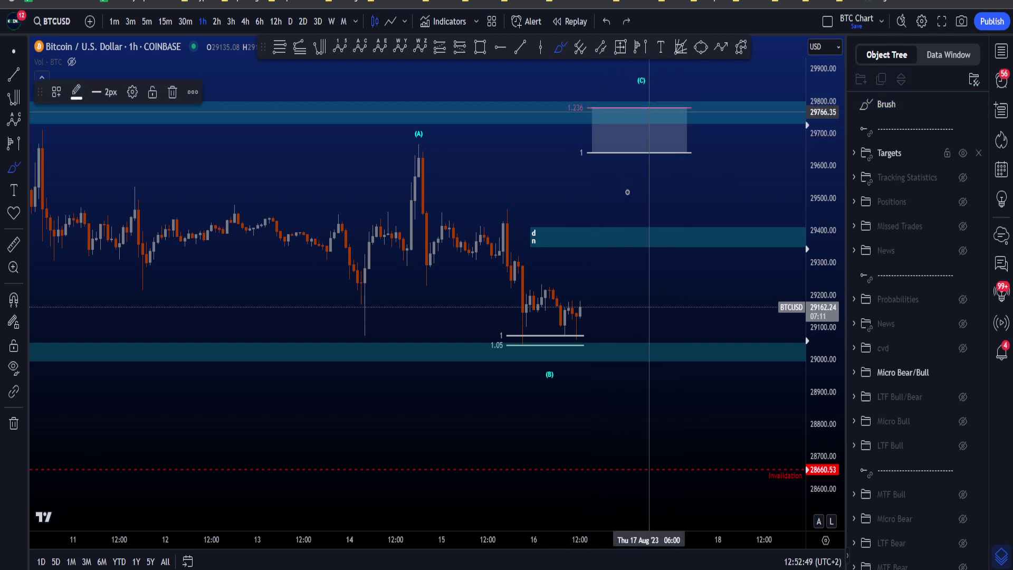
scroll(594, 348, "up", 2)
scroll(591, 348, "up", 2)
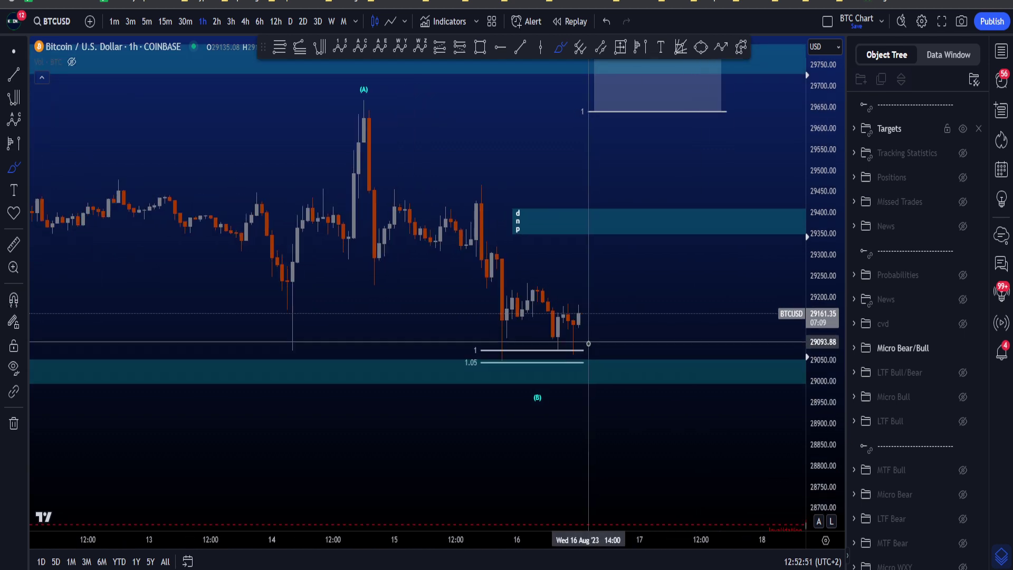
mouse_move(523, 340)
left_mouse_down()
mouse_move(581, 339)
mouse_move(595, 372)
left_mouse_up()
key("ctrl+z")
key("ctrl+z")
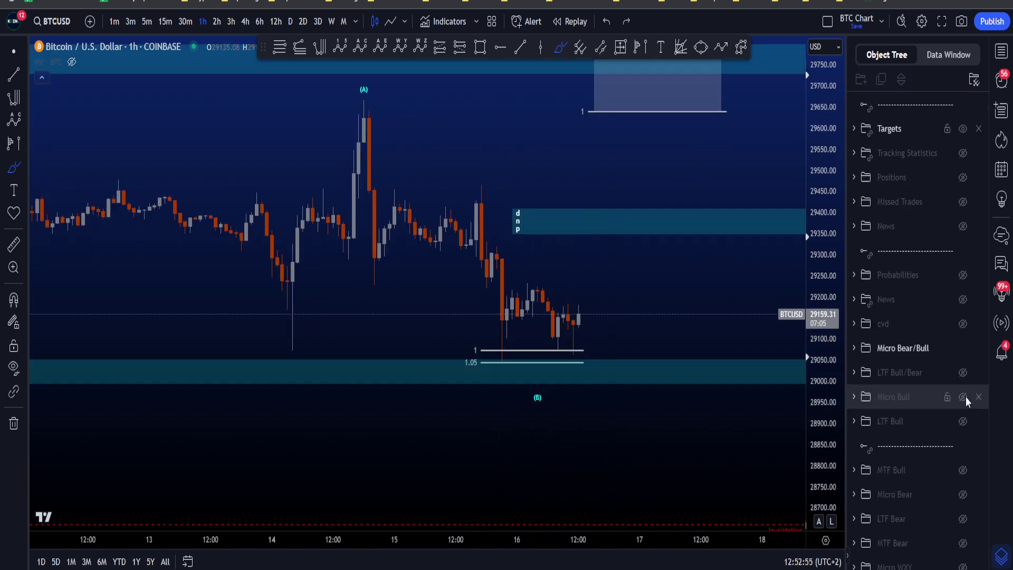
scroll(963, 385, "down", 10)
left_click(963, 352)
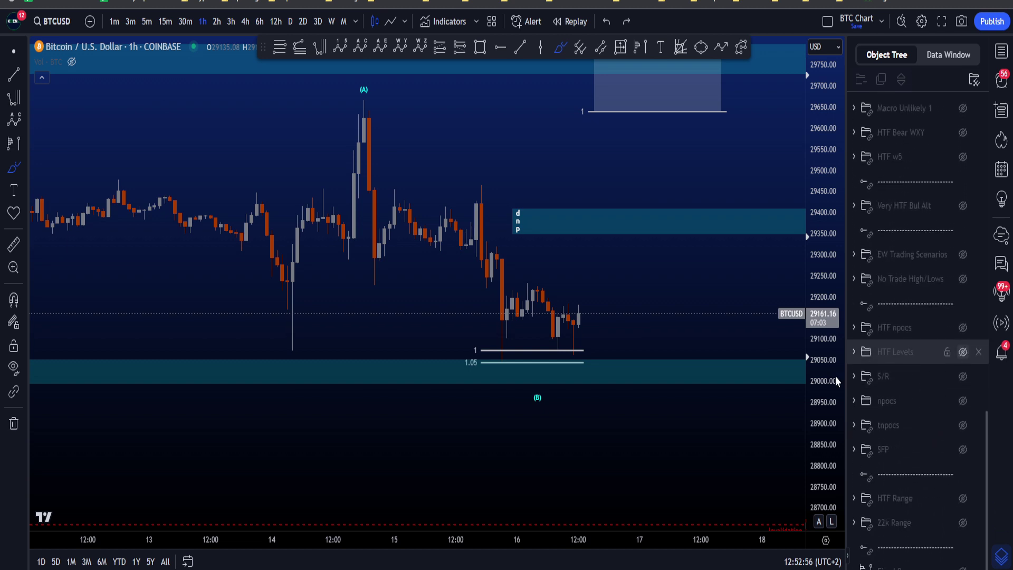
scroll(963, 352, "up", 10)
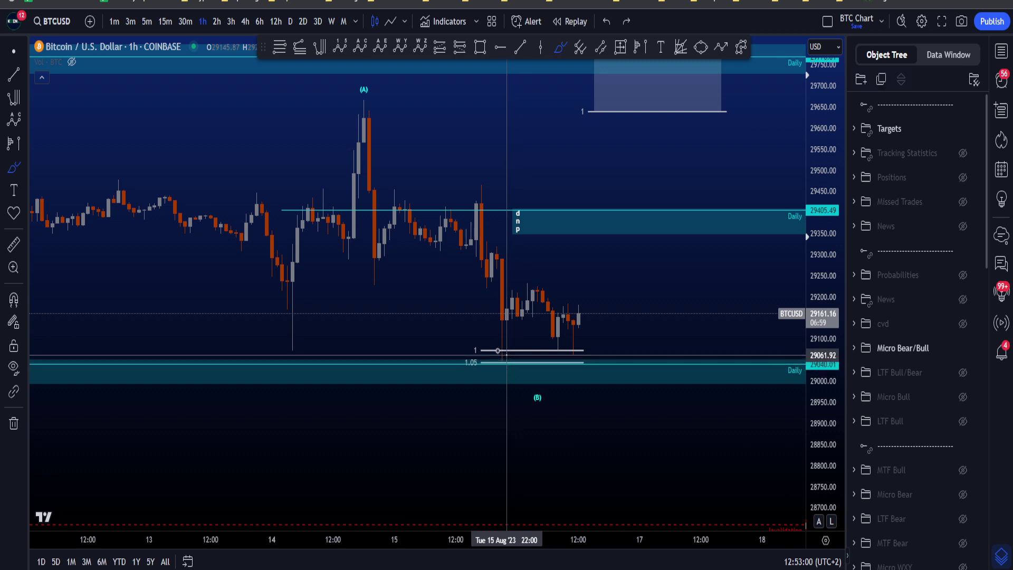
left_click_drag(507, 355, 502, 370)
key("Delete")
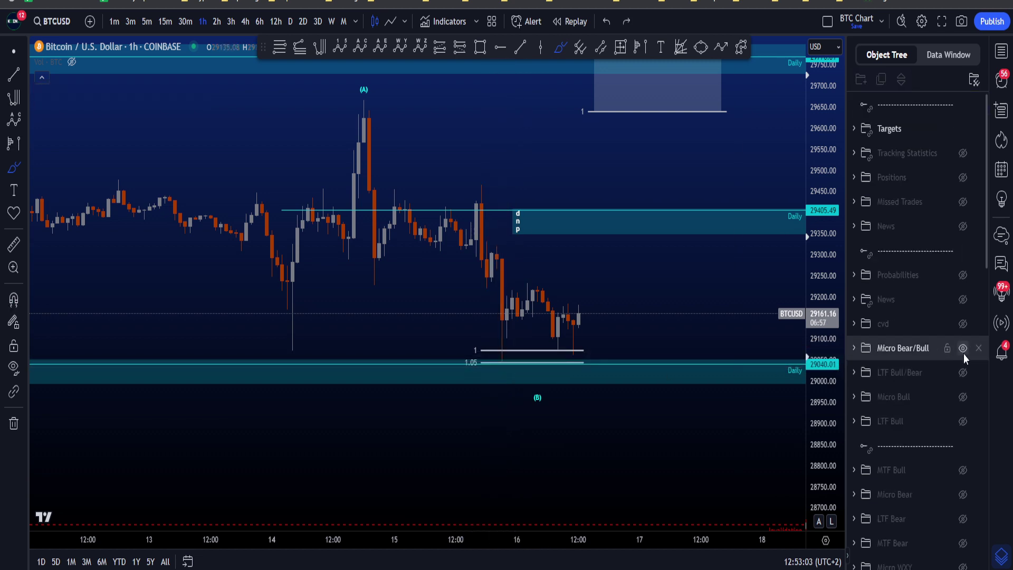
scroll(941, 420, "down", 10)
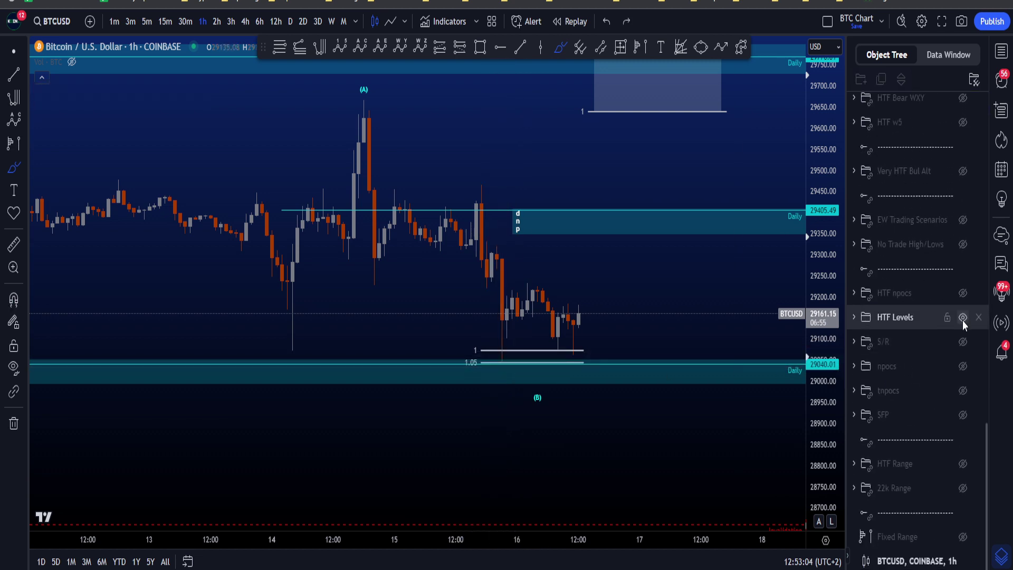
left_click(963, 366)
mouse_move(508, 351)
left_mouse_down()
mouse_move(482, 359)
mouse_move(508, 352)
mouse_move(522, 317)
mouse_move(506, 291)
left_mouse_up()
key("ctrl+z")
key("ctrl+z")
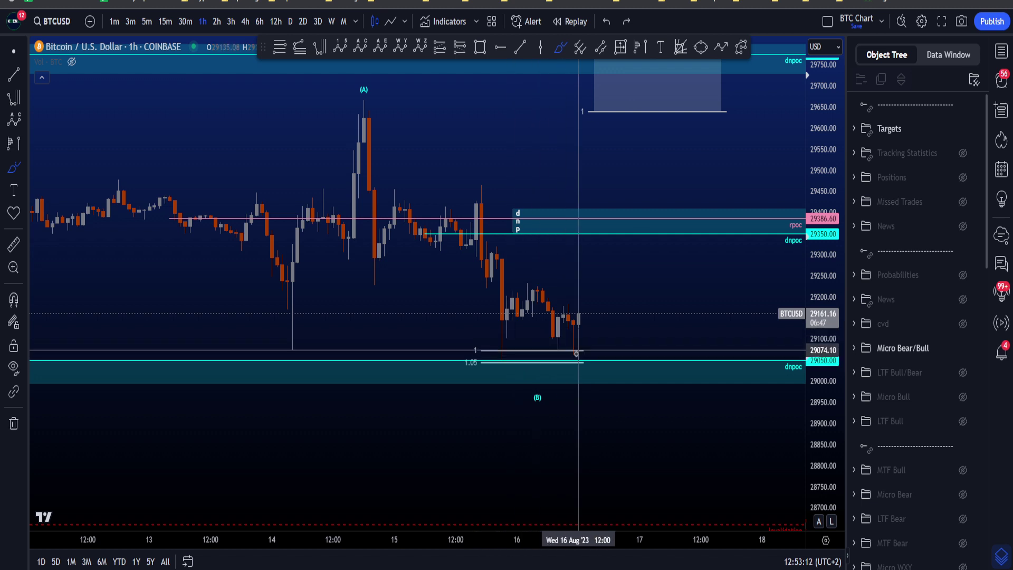
left_click_drag(577, 335, 589, 361)
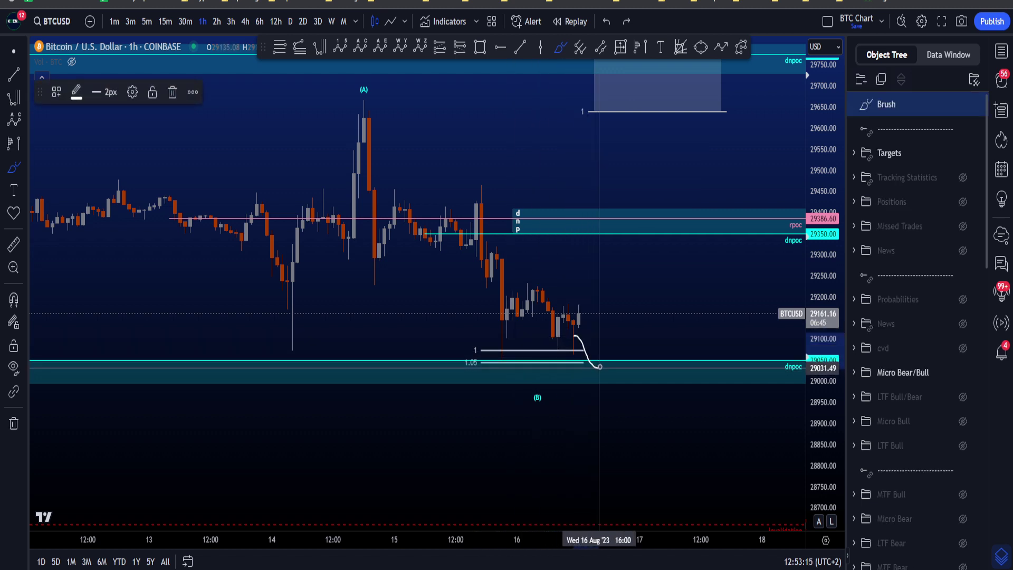
key("ctrl+z")
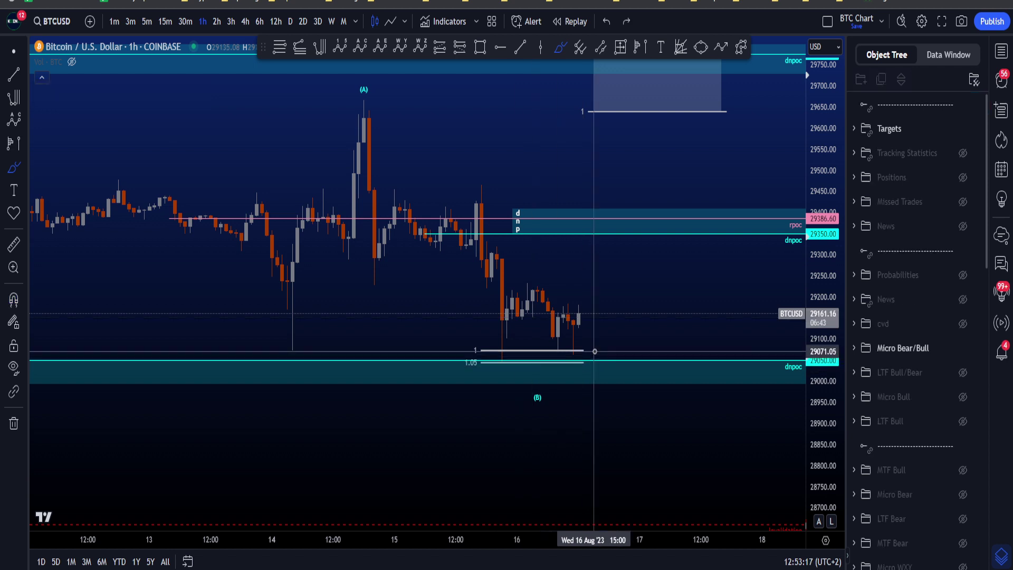
mouse_move(589, 349)
left_mouse_down()
mouse_move(557, 372)
mouse_move(662, 204)
left_mouse_up()
key("ctrl+z")
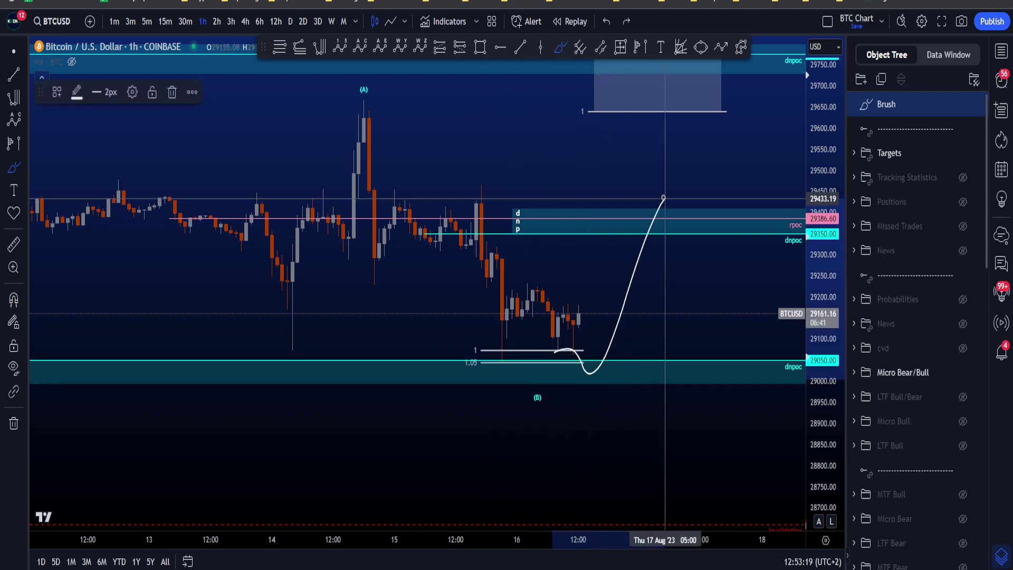
key("ctrl+z")
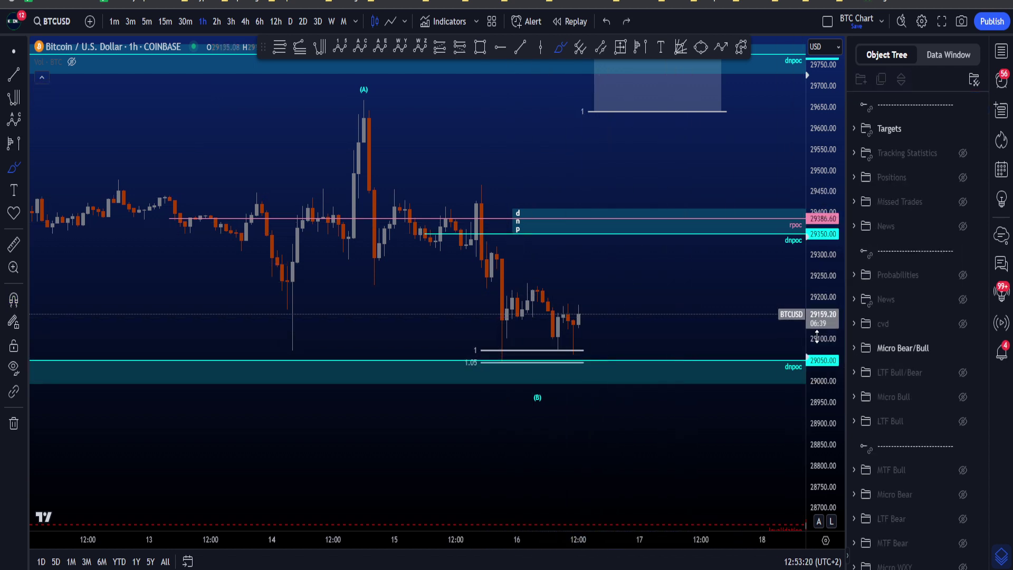
mouse_move(830, 342)
left_mouse_down()
mouse_move(496, 182)
mouse_move(672, 213)
left_mouse_up()
key("ctrl+z")
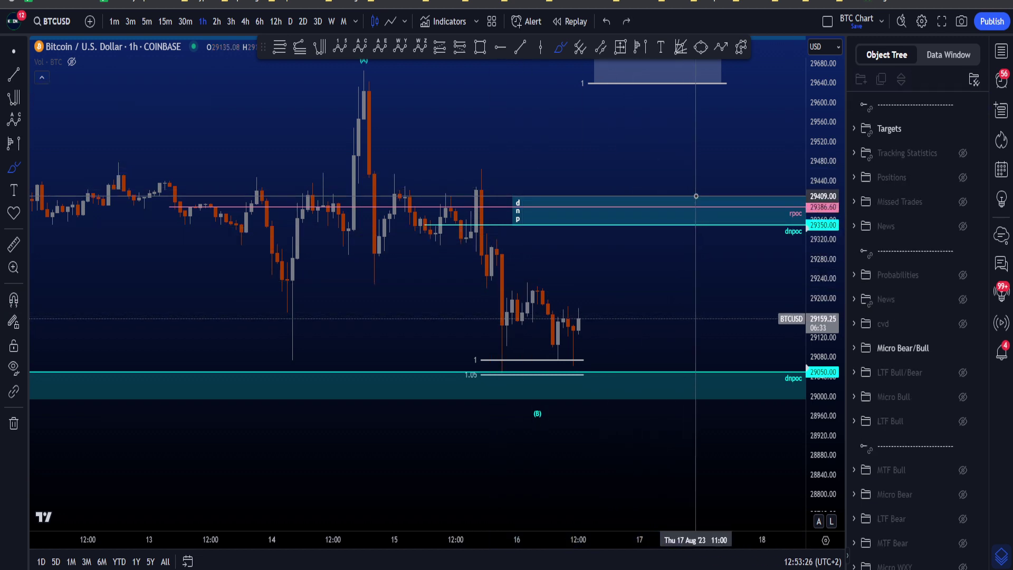
Step: Remove a trial ellipse around the d/n/p zone and hide the npocs drawings
mouse_move(644, 214)
left_mouse_down()
mouse_move(746, 206)
mouse_move(638, 208)
left_mouse_up()
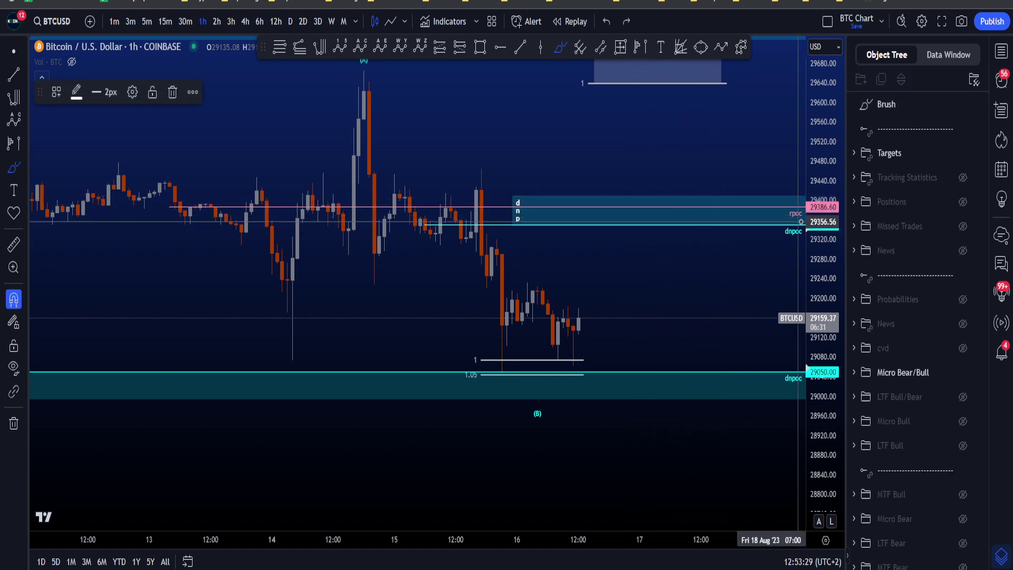
key("ctrl+z")
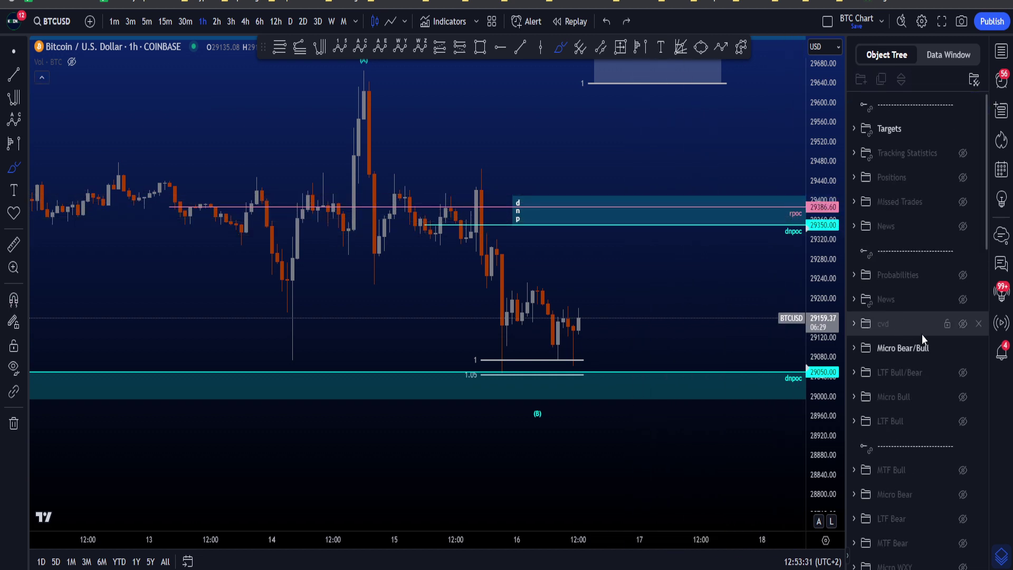
scroll(960, 345, "down", 10)
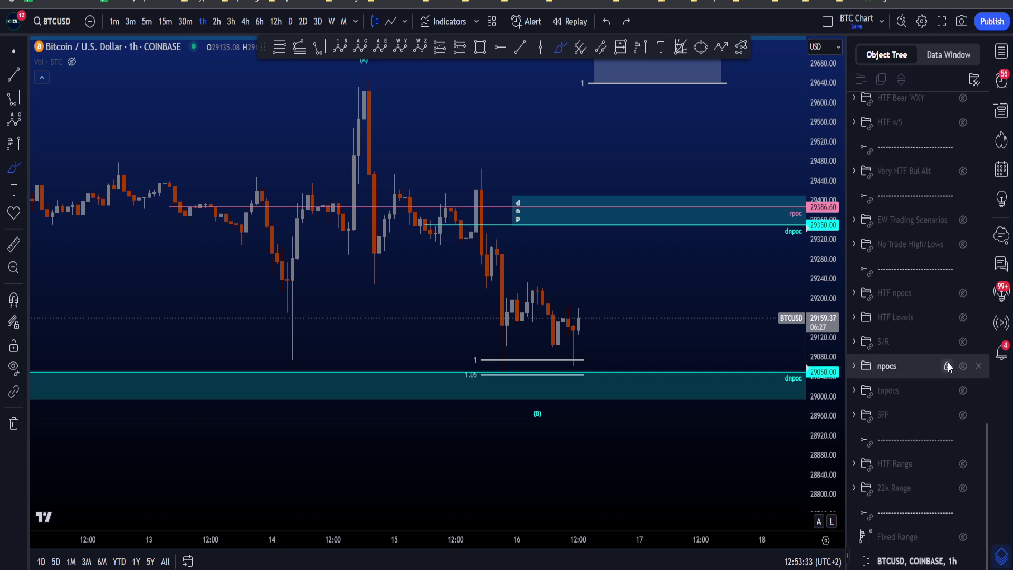
left_click(965, 368)
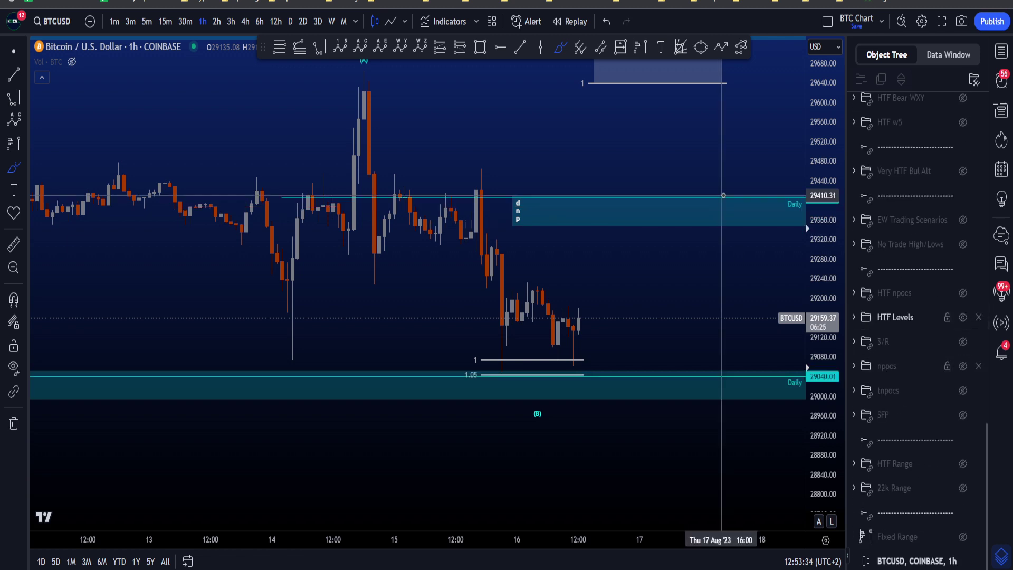
scroll(967, 354, "up", 10)
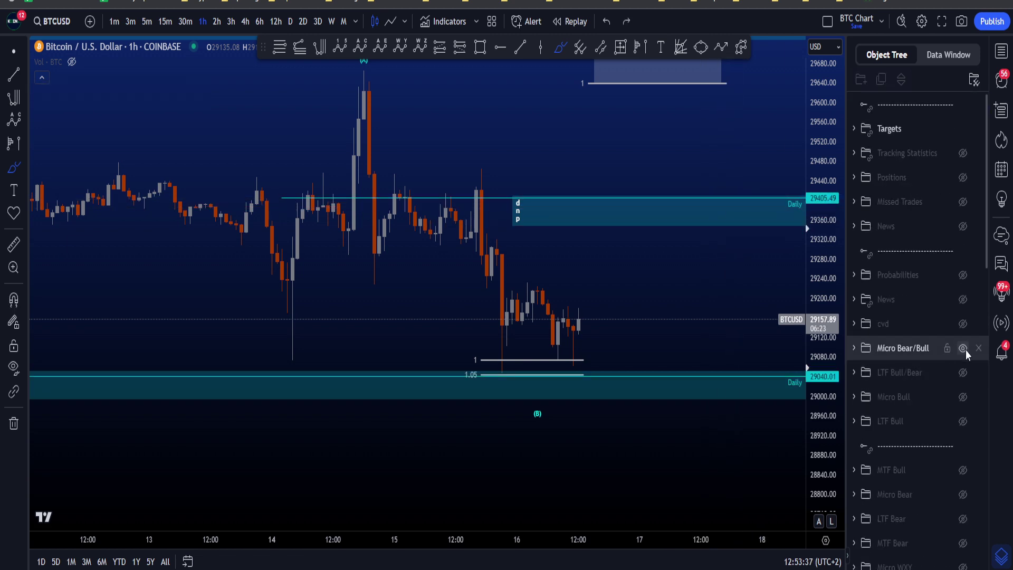
Step: Hide the Micro Bear/Bull and HTF Levels drawings and switch BTCUSD to 15-minute candles
left_click(965, 350)
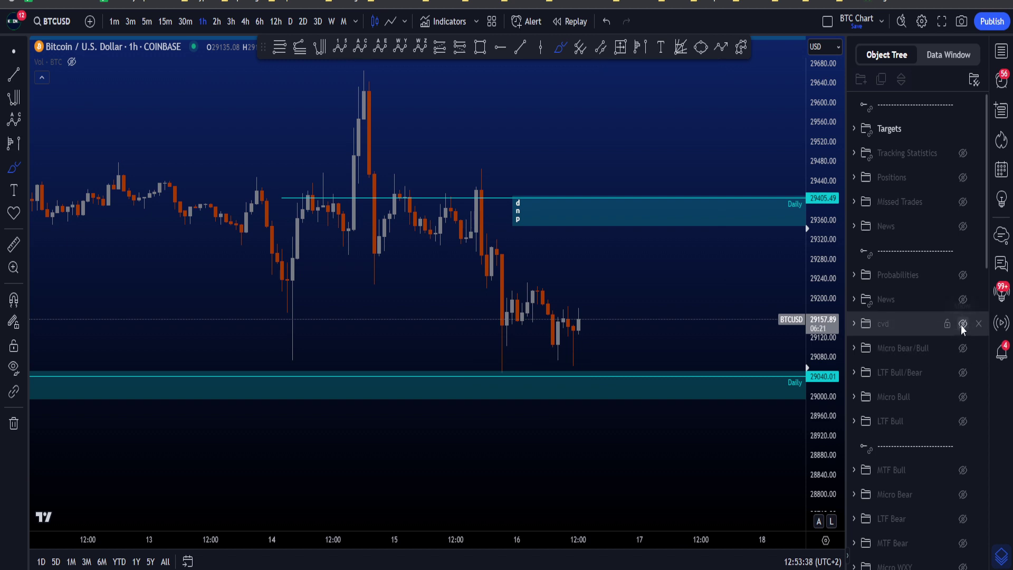
scroll(952, 399, "down", 10)
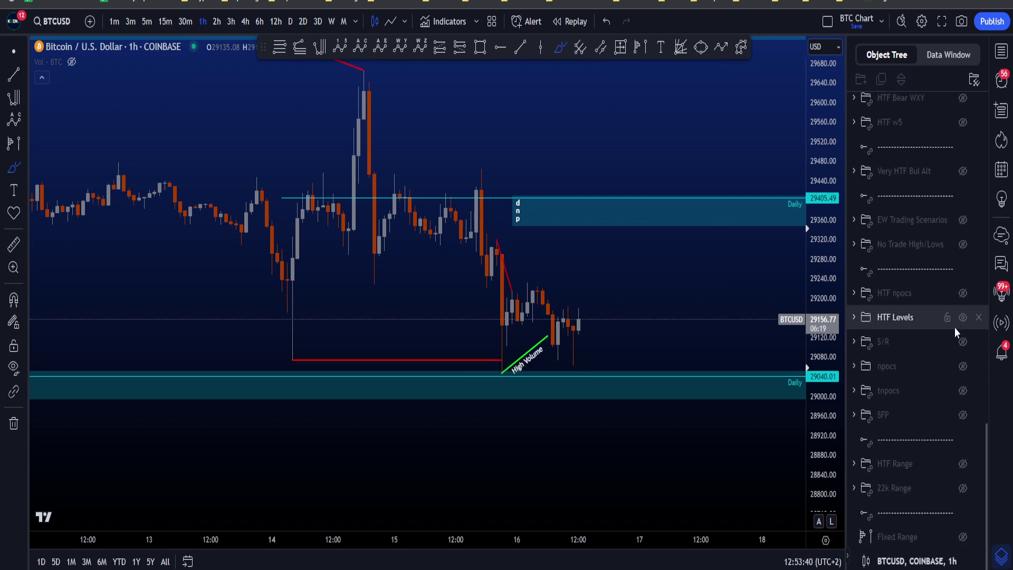
left_click(962, 318)
left_click(166, 22)
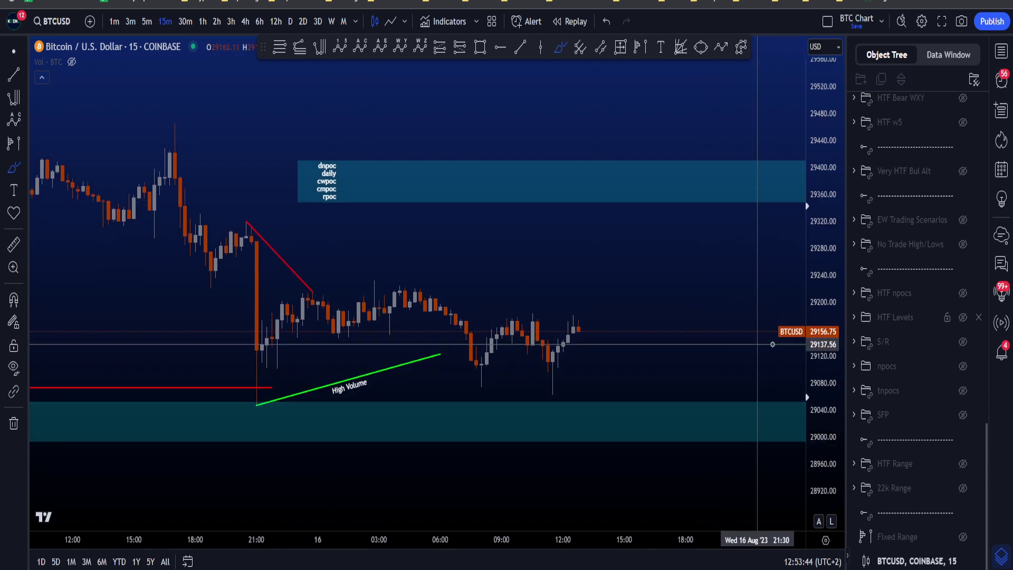
Step: Drop trial ellipses, then extend the High Volume line's endpoint to the latest low and deselect it
scroll(773, 344, "down", 5)
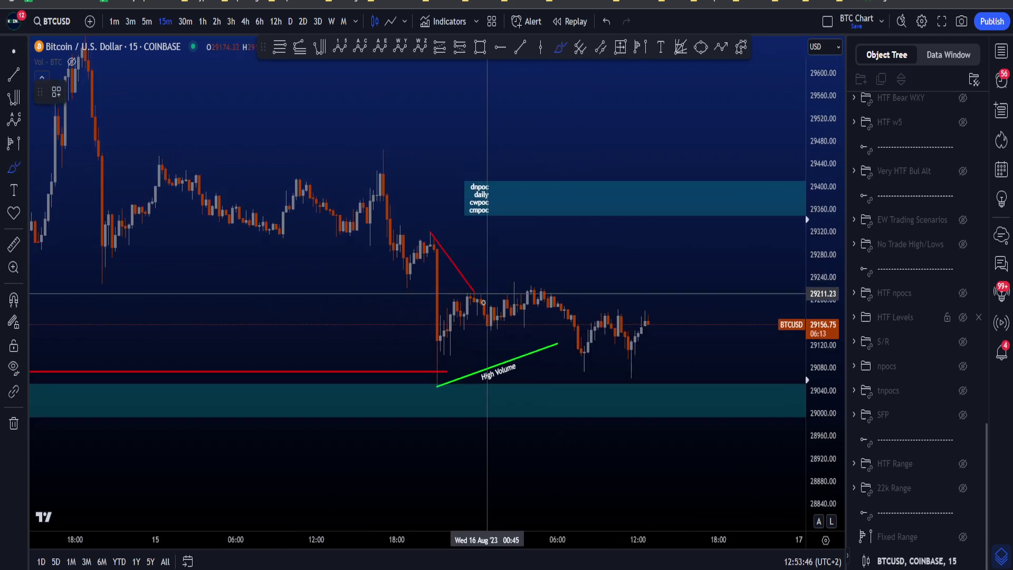
mouse_move(439, 225)
left_mouse_down()
mouse_move(482, 290)
mouse_move(434, 226)
left_mouse_up()
key("ctrl+z")
scroll(507, 264, "up", 2)
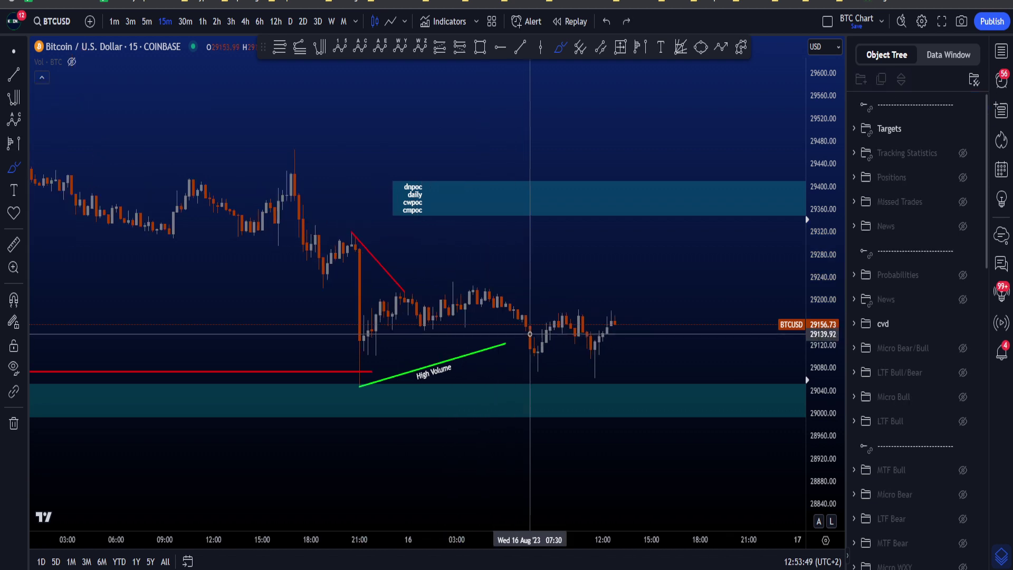
mouse_move(373, 376)
left_mouse_down()
mouse_move(349, 376)
mouse_move(372, 375)
mouse_move(359, 395)
mouse_move(501, 364)
mouse_move(441, 334)
left_mouse_up()
key("ctrl+z")
key("ctrl+z")
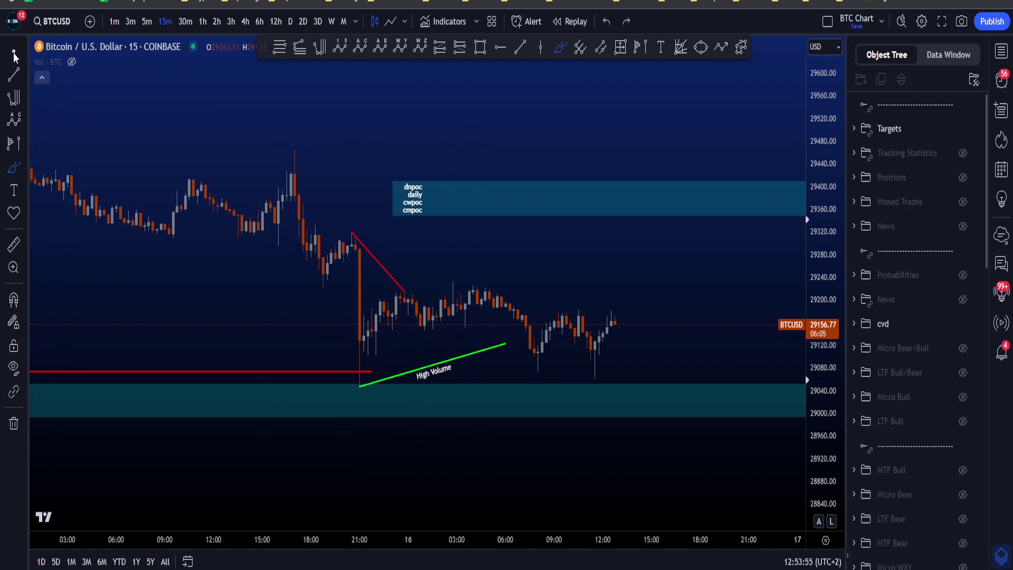
left_click_drag(506, 344, 596, 379)
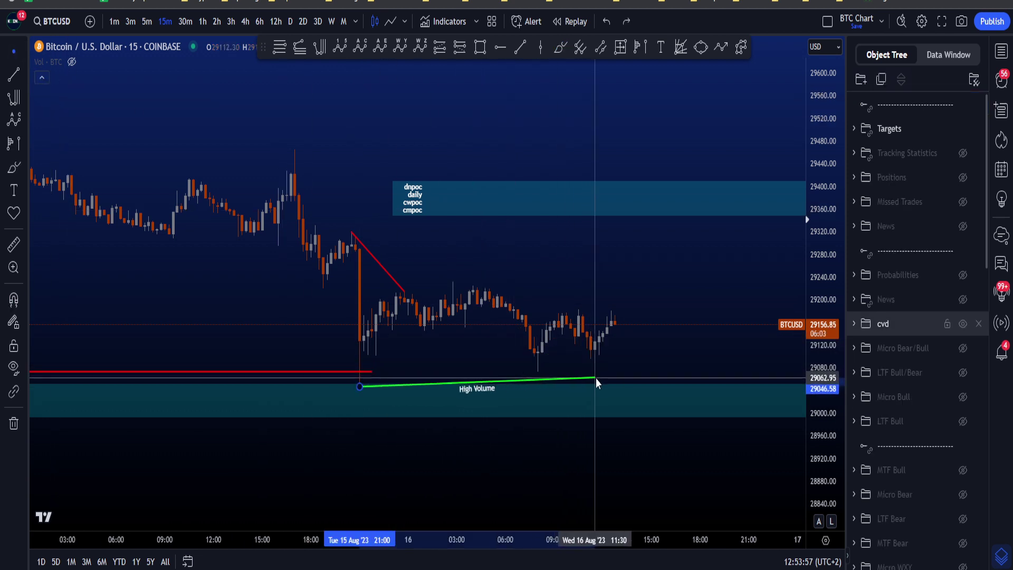
left_click(660, 355)
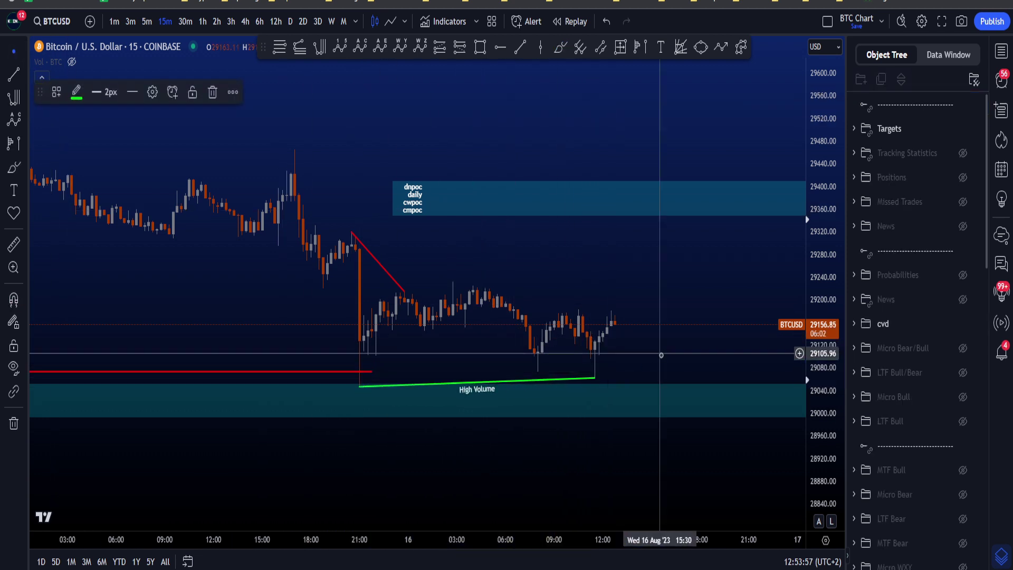
Step: With the brush tool, circle the recent candles and then the lows freehand
left_click(559, 49)
mouse_move(488, 276)
left_mouse_down()
mouse_move(431, 283)
mouse_move(497, 297)
mouse_move(432, 272)
mouse_move(502, 278)
left_mouse_up()
key("ctrl+z")
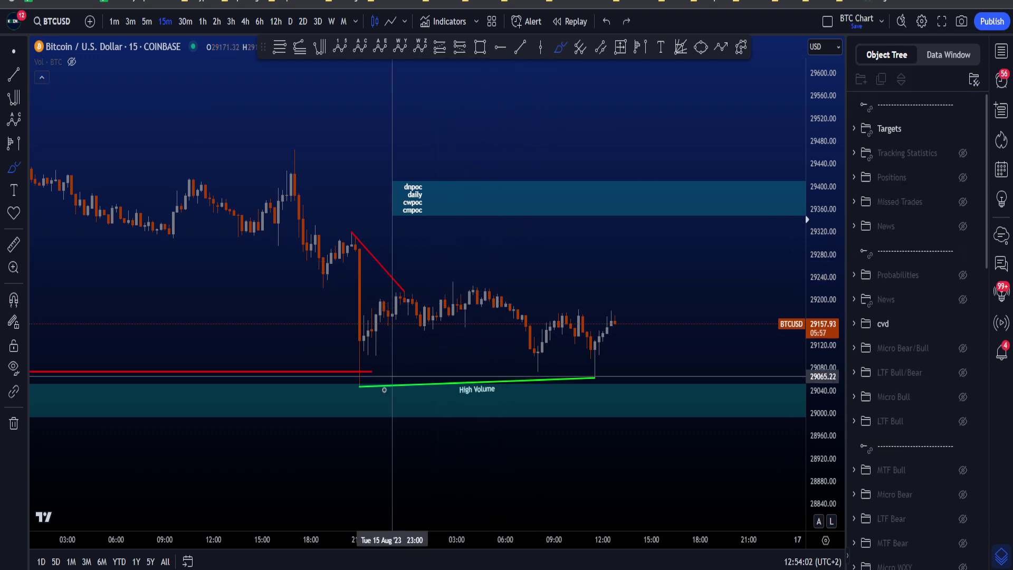
left_click_drag(377, 369, 348, 364)
Step: Remove the brush circles around the lows and volume spike, then set Aggr.trade's futures chart to 15 minutes
key("Delete")
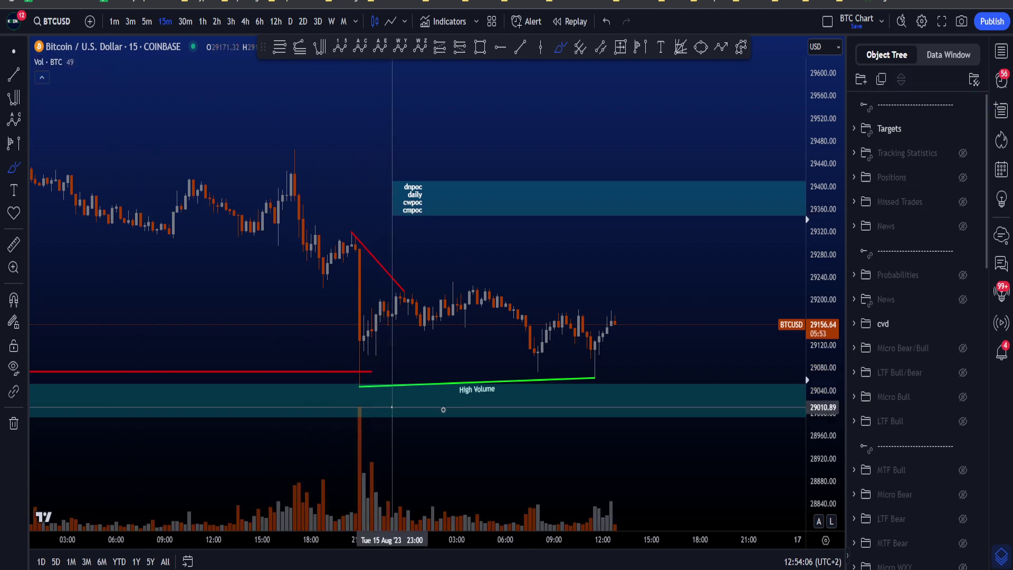
mouse_move(444, 409)
left_mouse_down()
mouse_move(583, 369)
mouse_move(430, 350)
left_mouse_up()
key("ctrl+z")
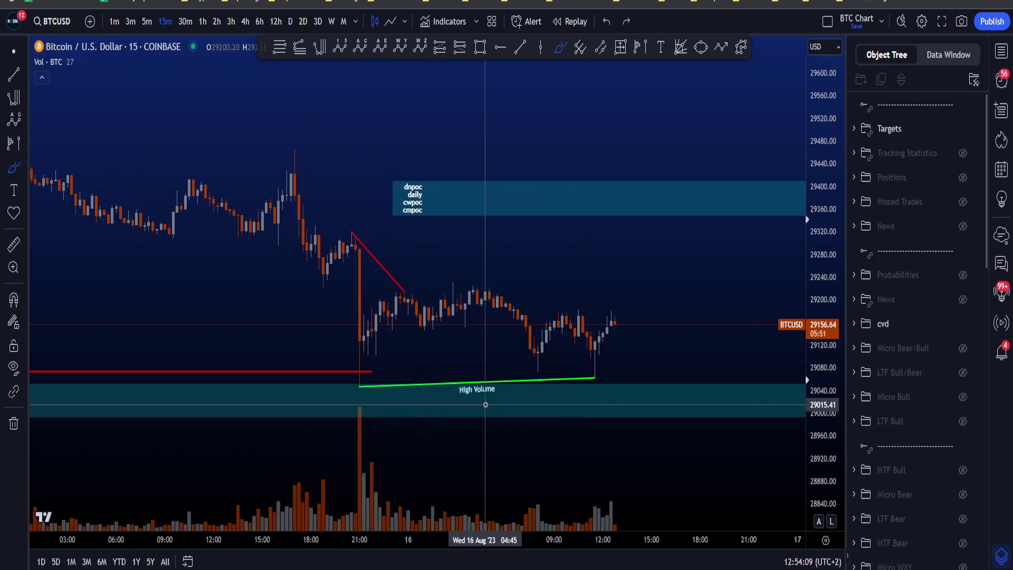
mouse_move(376, 402)
left_mouse_down()
mouse_move(333, 421)
mouse_move(378, 405)
left_mouse_up()
key("ctrl+z")
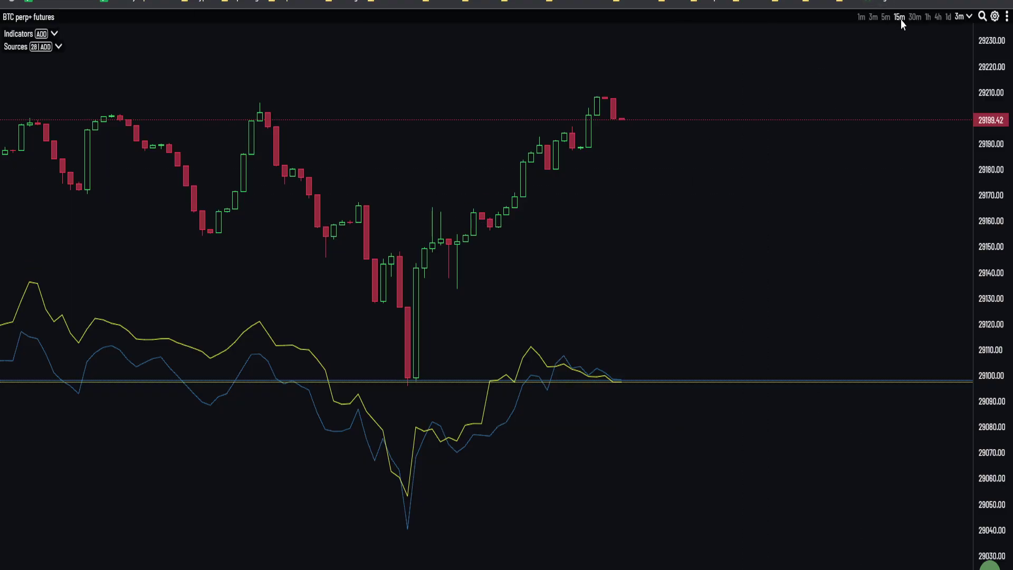
left_click(900, 17)
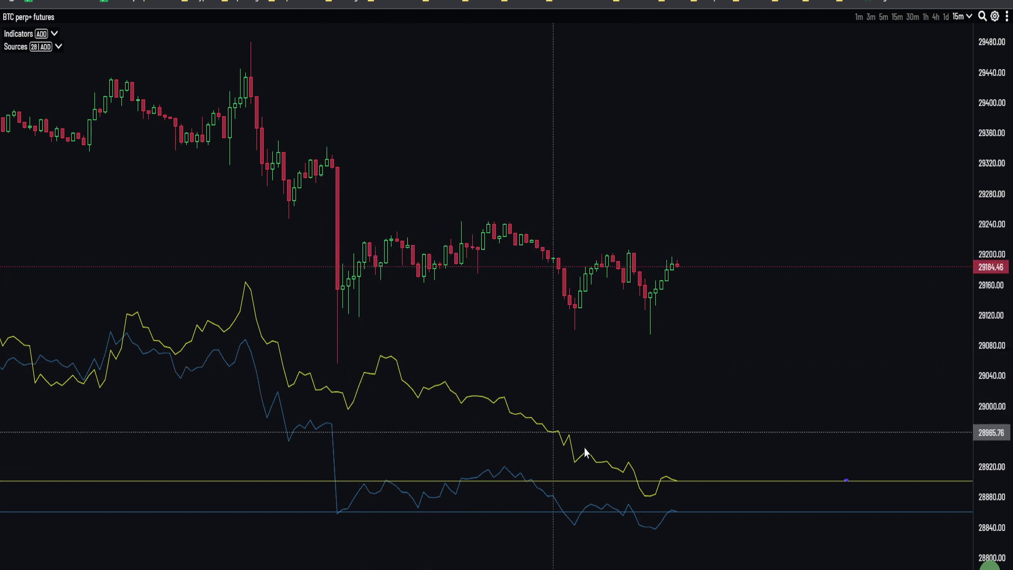
Step: Zoom into Aggr.trade's 15-minute BTC perp futures price and CVD lines
scroll(686, 401, "up", 5)
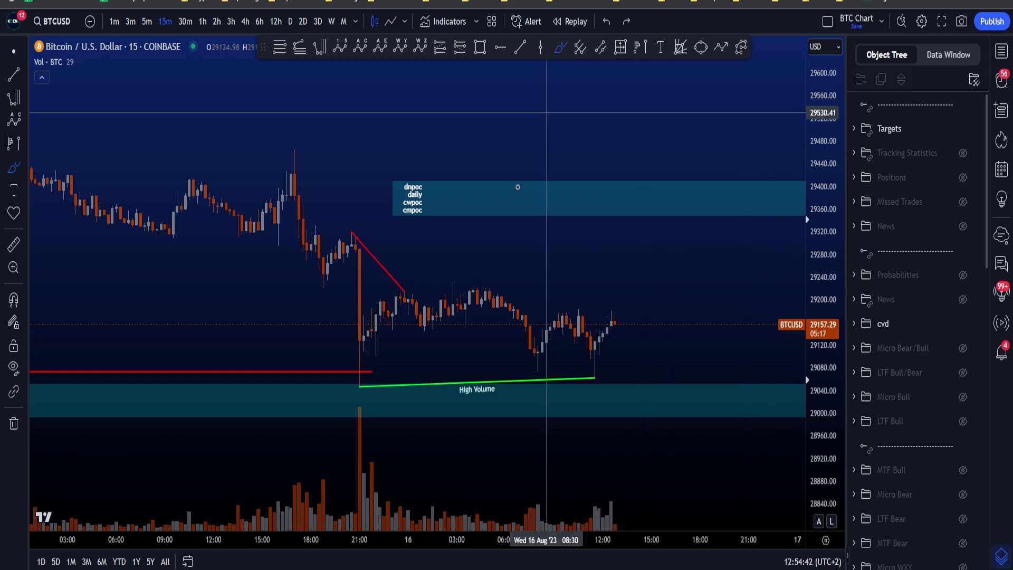
Step: Brush-circle the high-volume candle and the High Volume line, undoing both circles
mouse_move(370, 368)
left_mouse_down()
mouse_move(341, 442)
mouse_move(379, 373)
mouse_move(338, 423)
mouse_move(369, 383)
mouse_move(349, 376)
left_mouse_up()
key("ctrl+z")
key("ctrl+z")
key("ctrl+z")
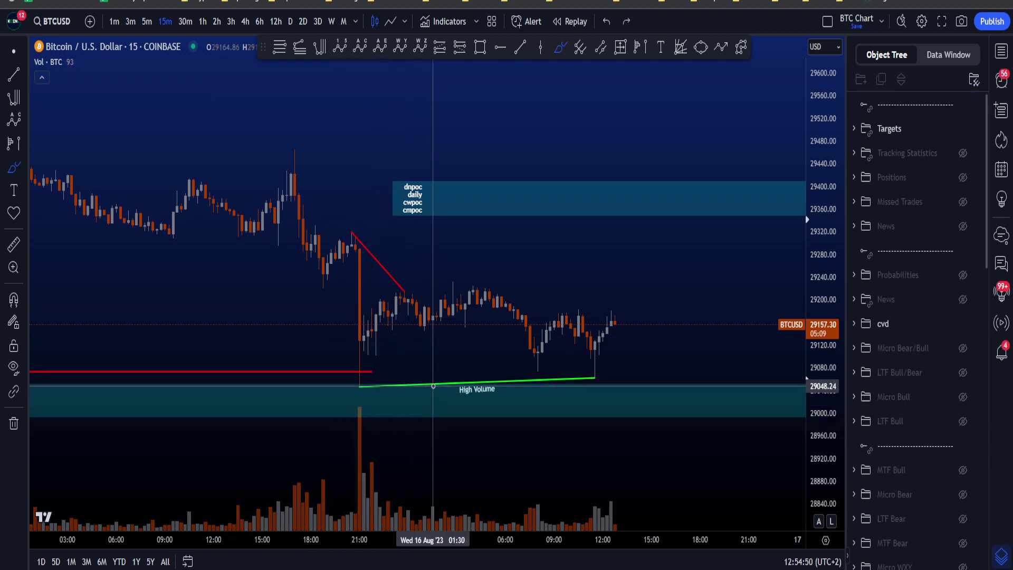
mouse_move(433, 391)
left_mouse_down()
mouse_move(525, 403)
mouse_move(448, 404)
left_mouse_up()
key("ctrl+z")
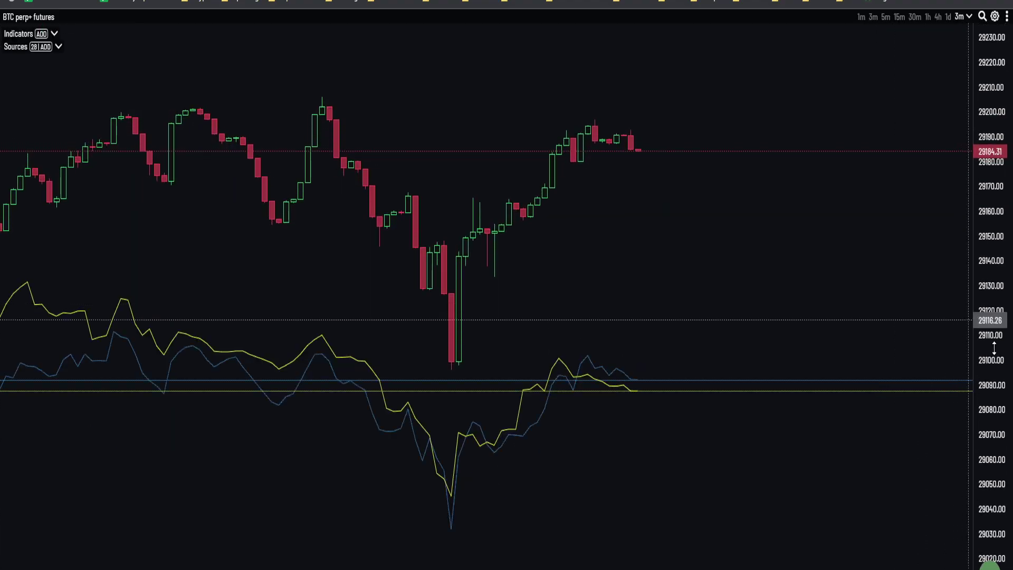
Step: Zoom the Aggr.trade futures chart, switch it to 3-minute candles and pan right
scroll(762, 217, "up", 2)
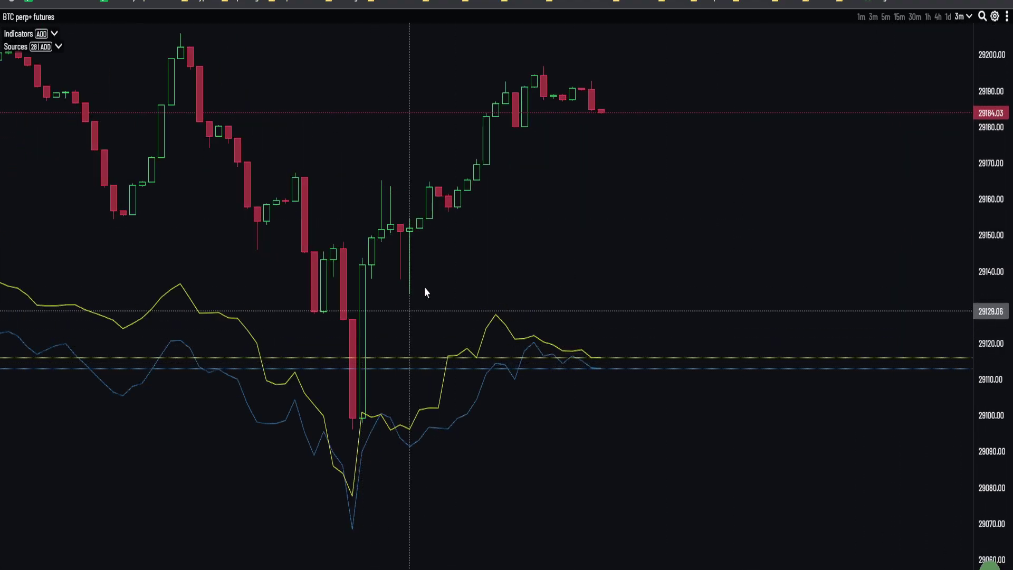
left_click(874, 16)
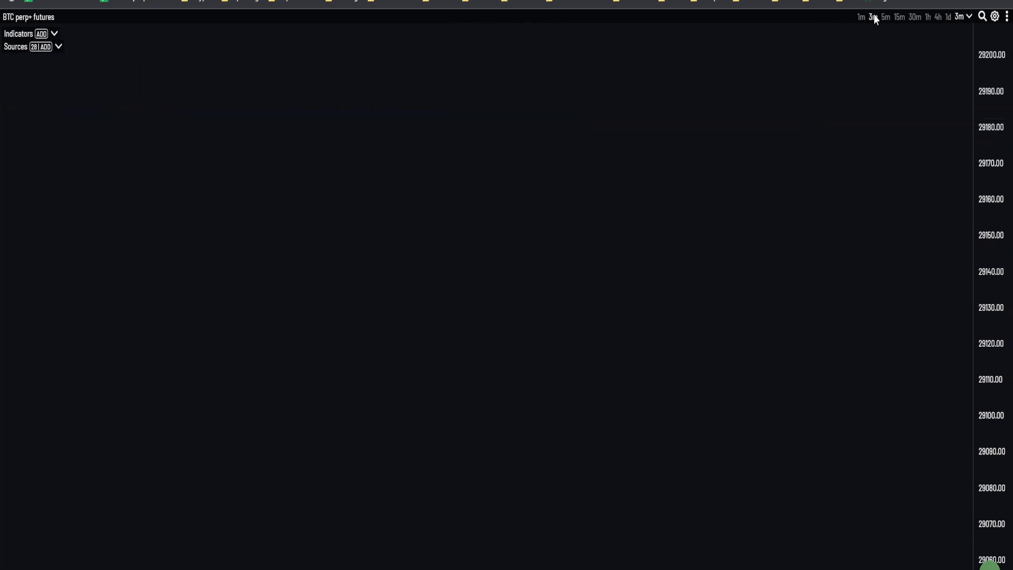
scroll(518, 236, "right", 3)
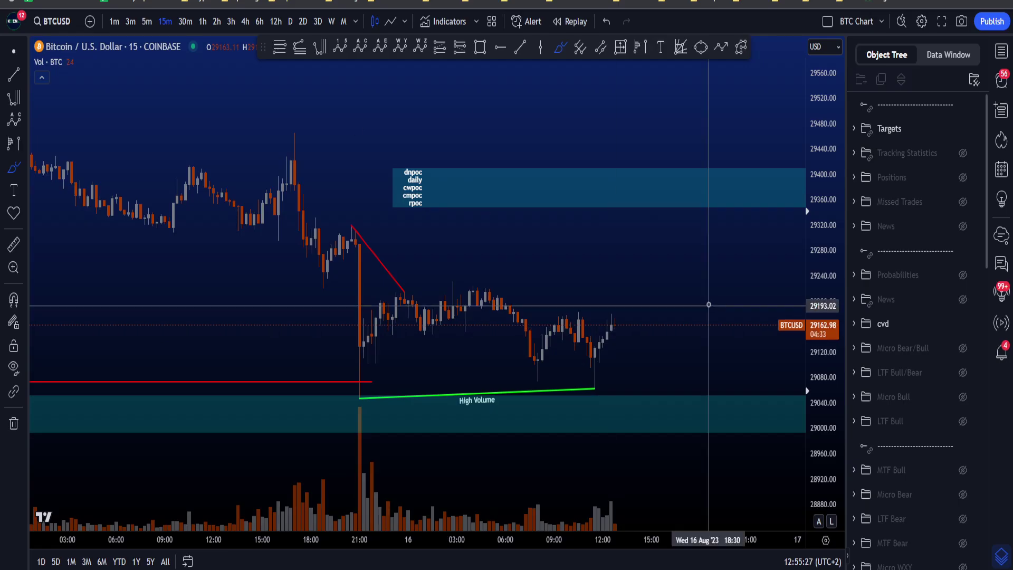
Step: Hide the CVD drawings, switch BTCUSD to 1-hour candles and show the Probabilities drawings
left_click(964, 324)
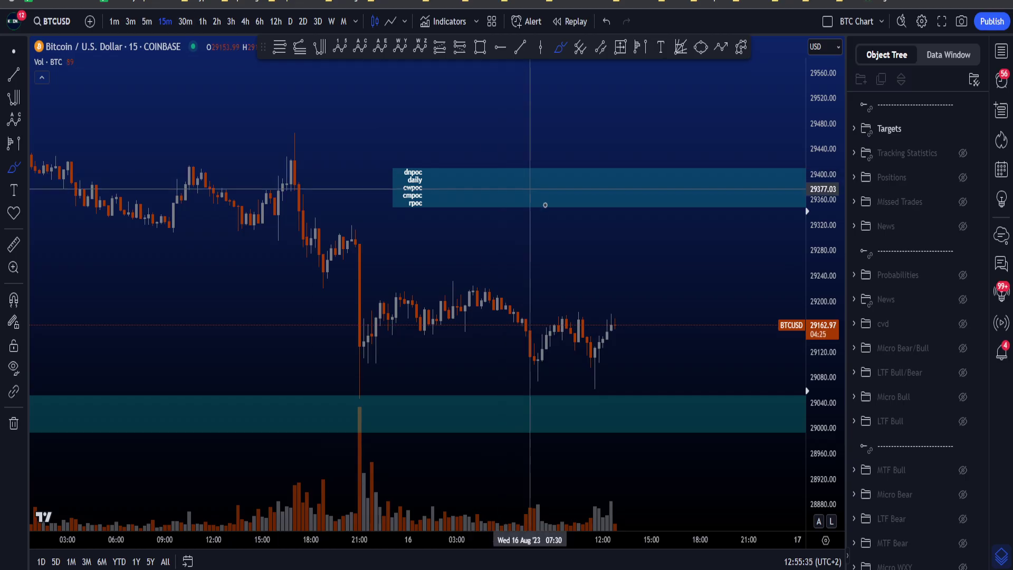
left_click(205, 29)
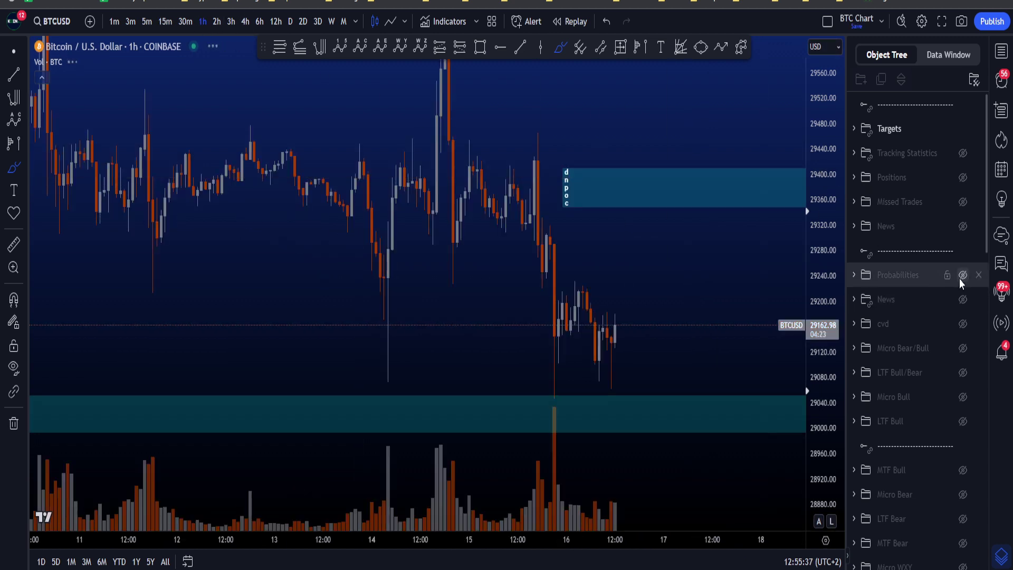
left_click(963, 274)
Step: Compress the price scale vertically so all the target zones fit on the chart
left_click_drag(824, 406, 825, 428)
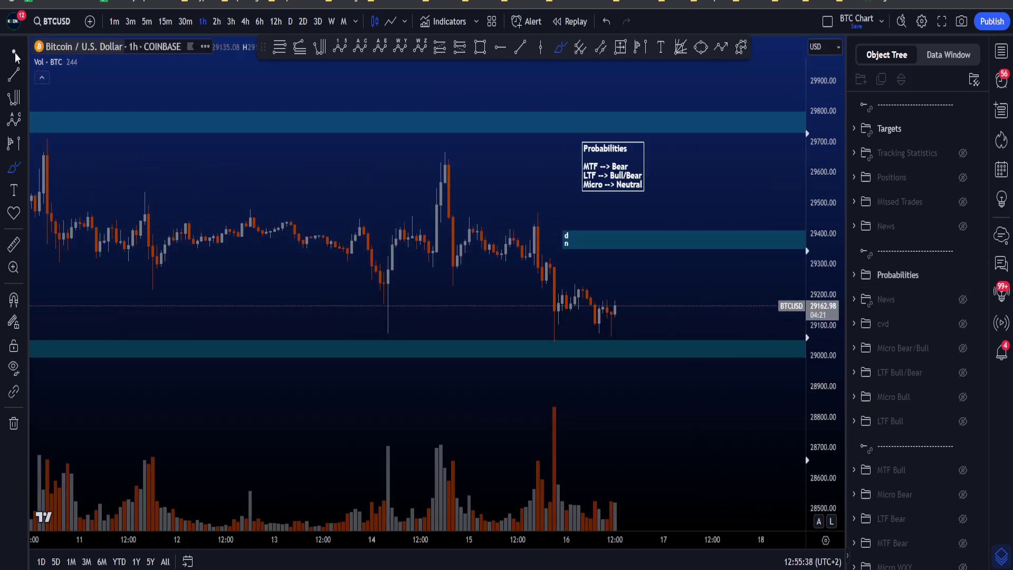
scroll(656, 287, "down", 5)
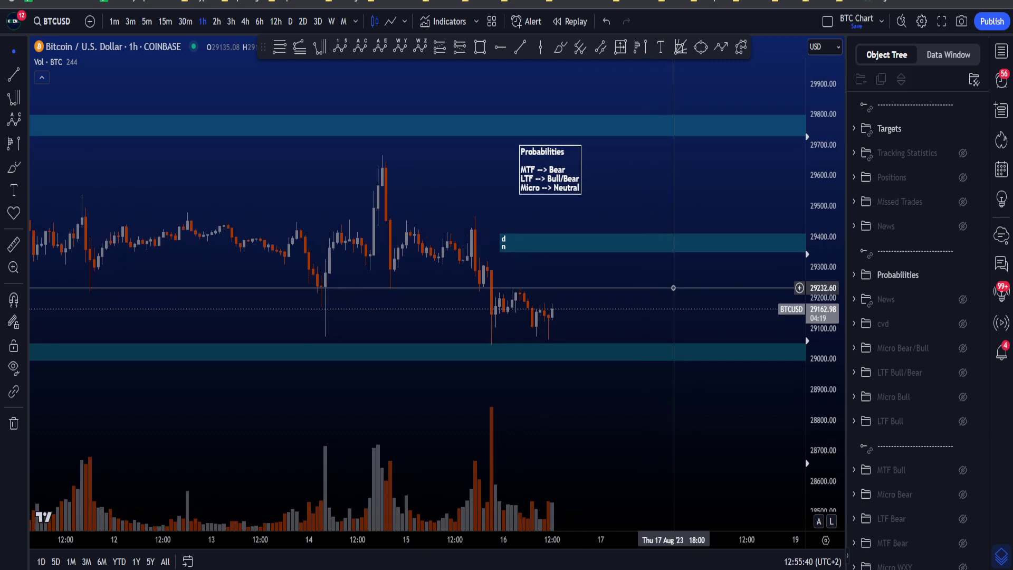
left_click_drag(801, 279, 726, 471)
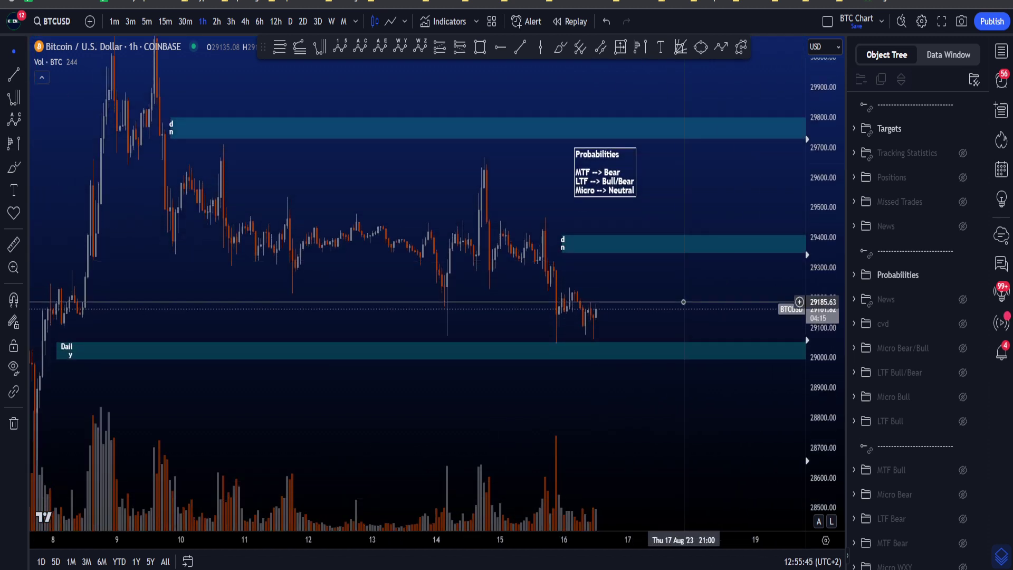
Step: Unhide the LTF Bull/Bear drawings and move the Probabilities note to the upper left
left_click(963, 373)
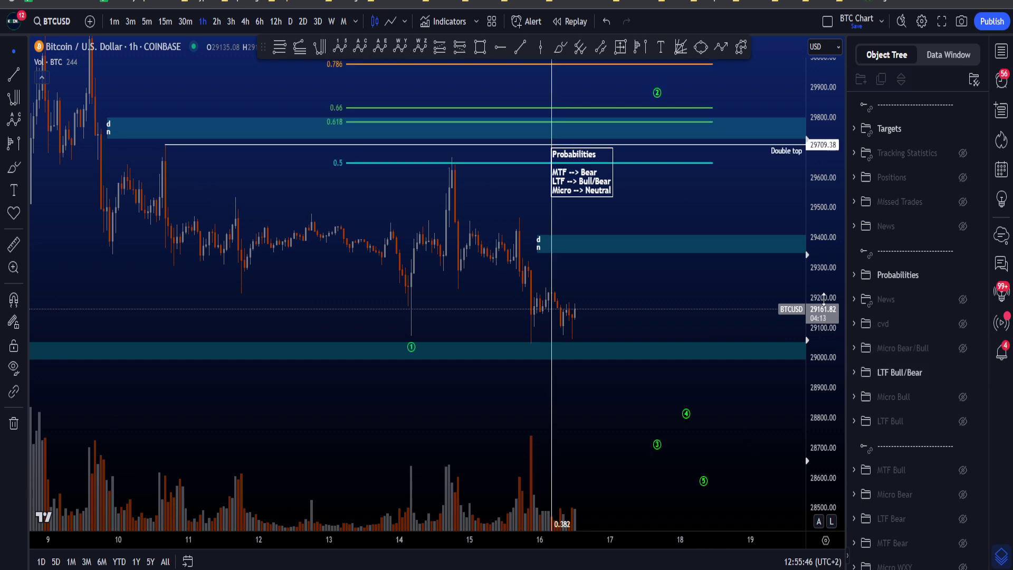
scroll(702, 348, "down", 2)
left_click_drag(581, 208, 329, 120)
Step: Sketch trial Brush price paths (V-shape, rises toward 0.66 and 30115), undoing each one
left_click(561, 49)
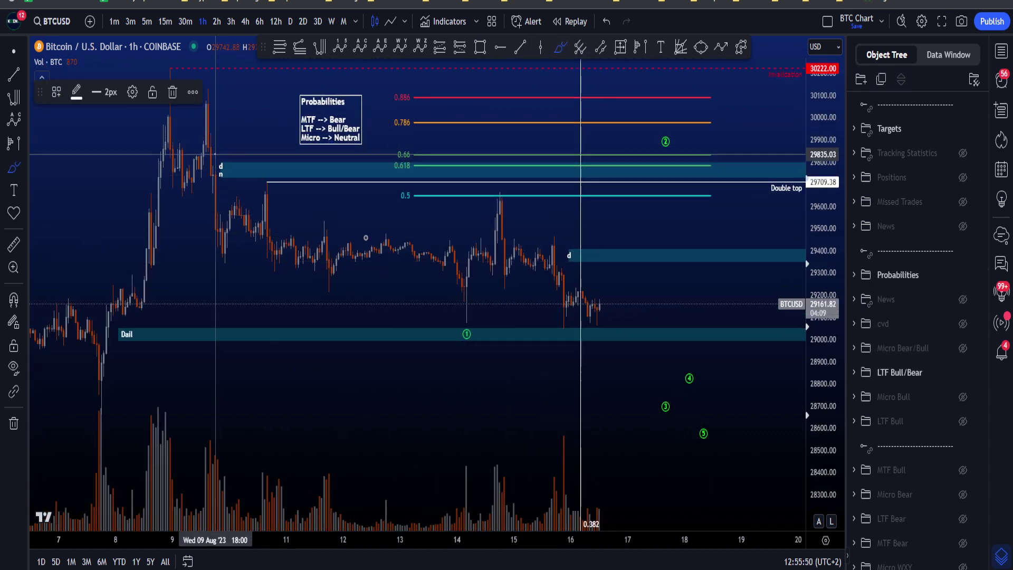
mouse_move(232, 164)
left_mouse_down()
mouse_move(465, 305)
mouse_move(656, 145)
mouse_move(720, 373)
mouse_move(772, 483)
mouse_move(743, 354)
left_mouse_up()
left_click_drag(718, 411, 733, 423)
key("ctrl+z")
key("ctrl+z")
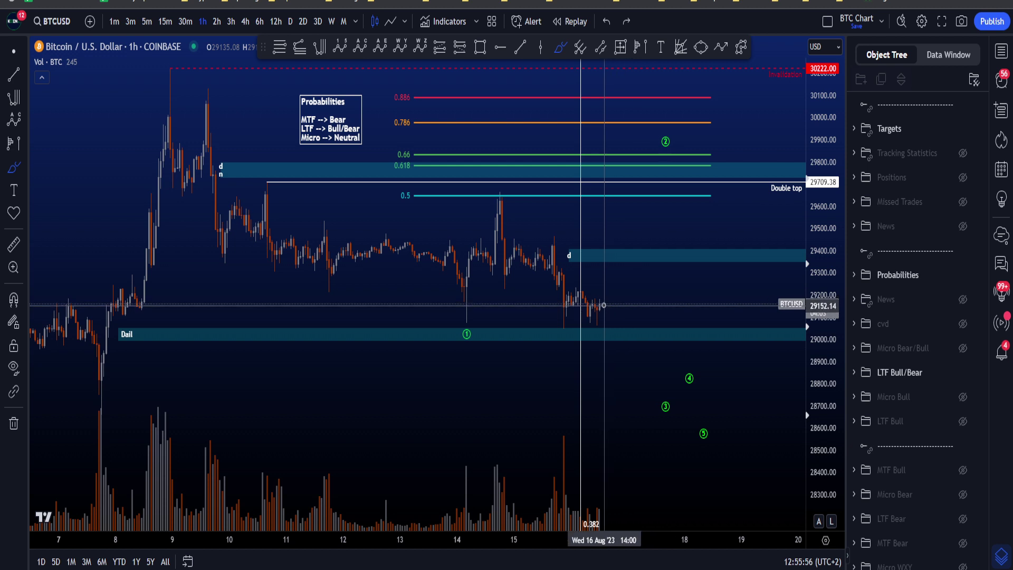
left_click_drag(604, 305, 661, 148)
key("ctrl+z")
left_click_drag(602, 302, 697, 93)
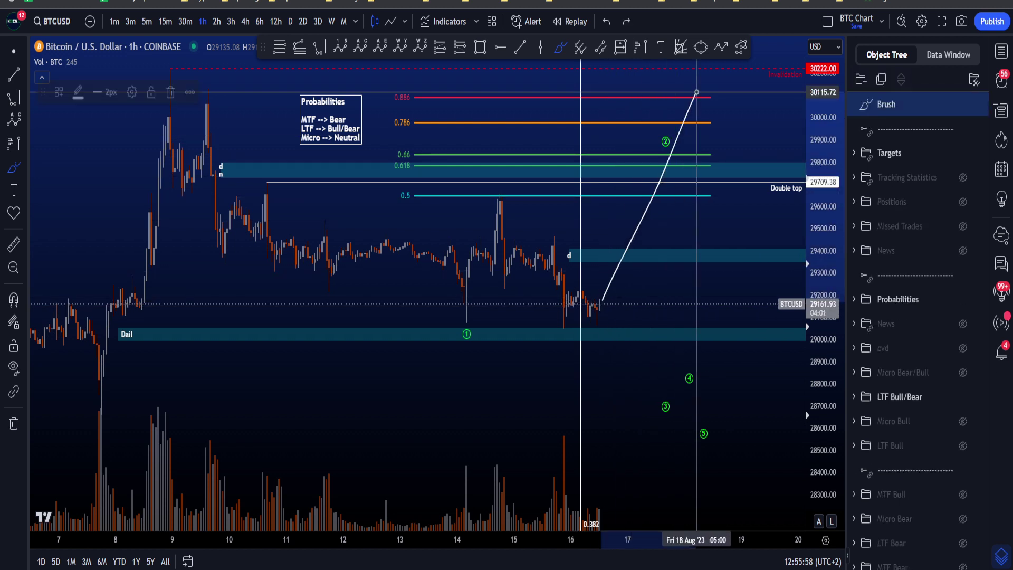
key("ctrl+z")
Step: Try more Brush marks (path into Dail zone, circles at peak, 0.618, note), removing each
left_click_drag(601, 305, 668, 141)
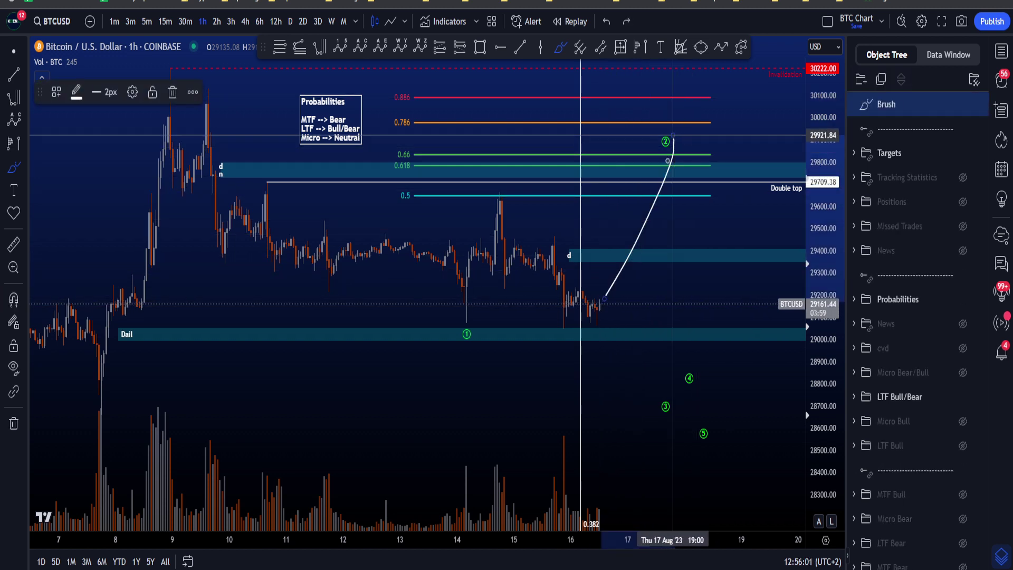
key("ctrl+z")
mouse_move(578, 298)
left_mouse_down()
mouse_move(607, 341)
mouse_move(608, 327)
left_mouse_up()
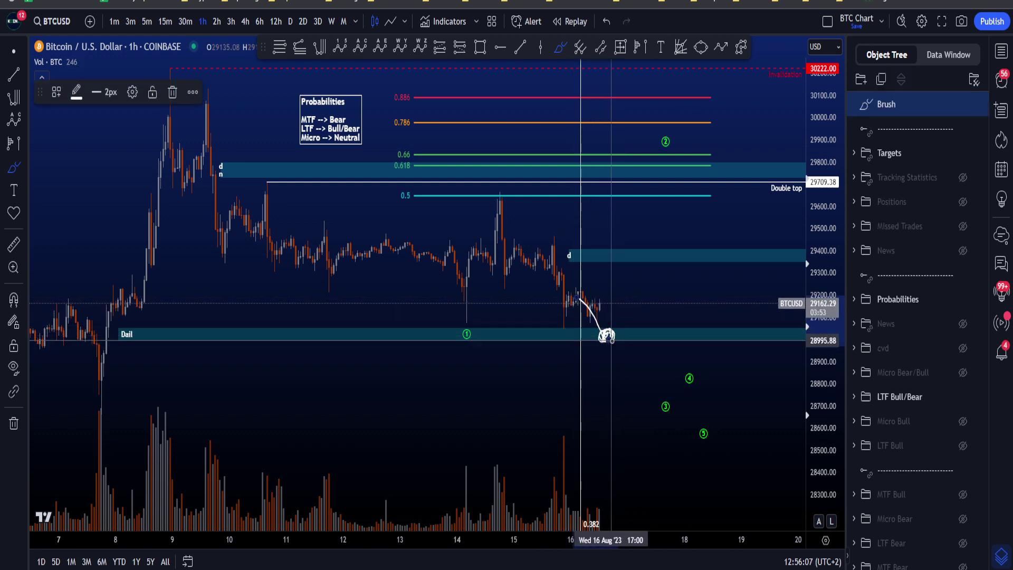
key("ctrl+z")
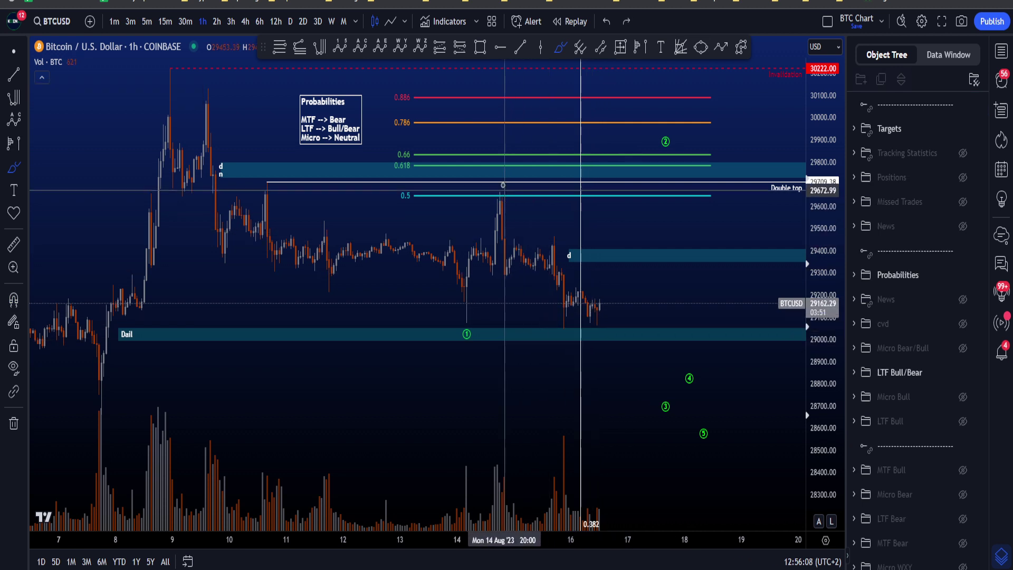
left_click_drag(503, 185, 493, 181)
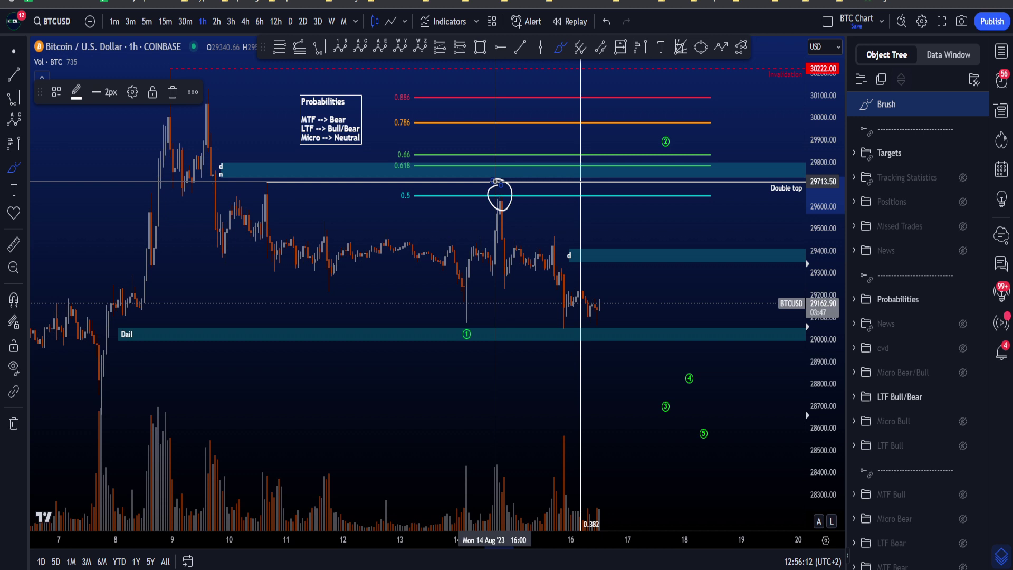
key("ctrl+z")
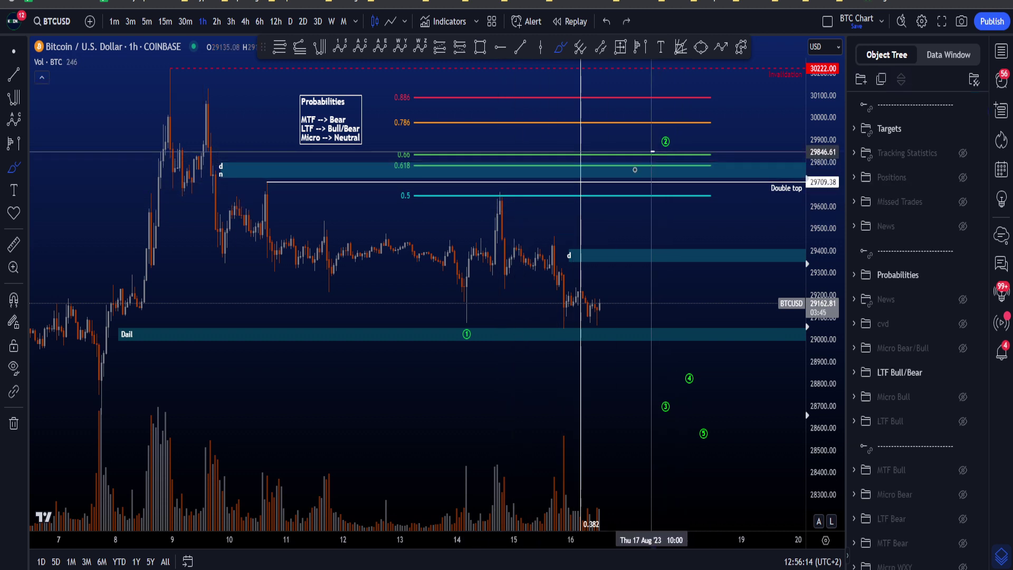
left_click_drag(653, 151, 648, 154)
key("ctrl+z")
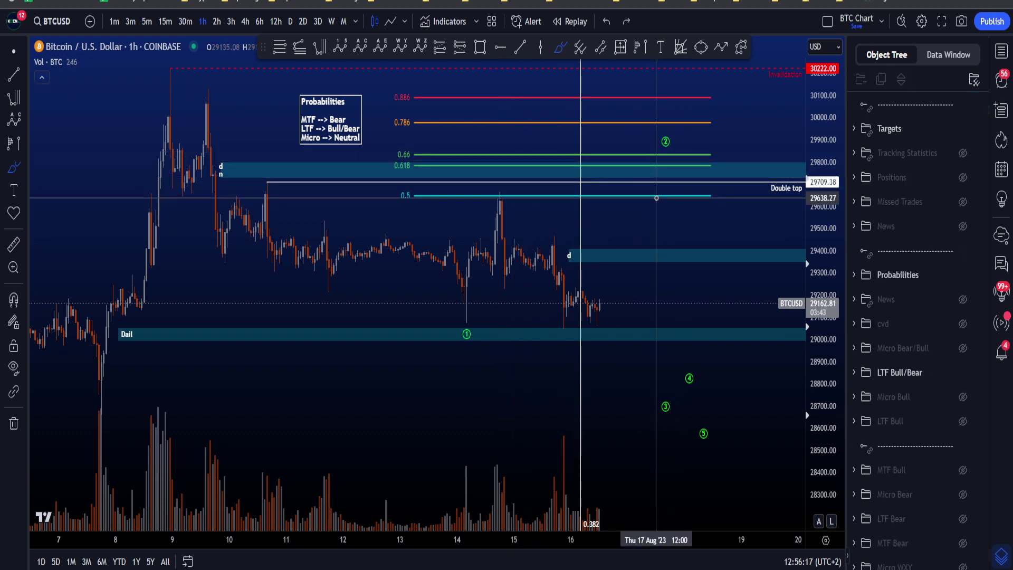
left_click_drag(293, 152, 296, 150)
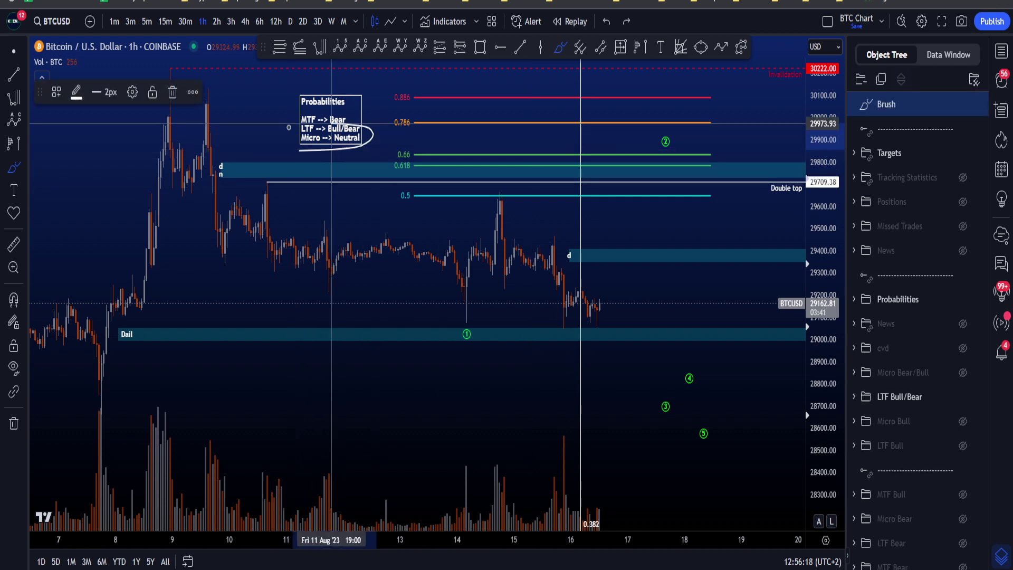
key("Delete")
type("15")
key("Return")
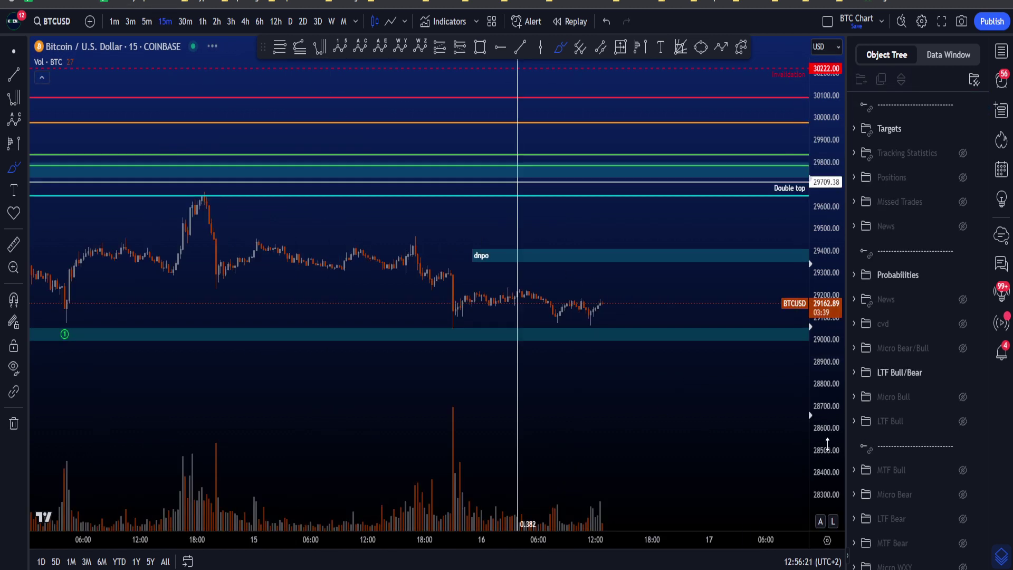
mouse_move(198, 113)
left_mouse_down()
mouse_move(537, 339)
mouse_move(140, 192)
mouse_move(289, 124)
left_mouse_up()
key("ctrl+z")
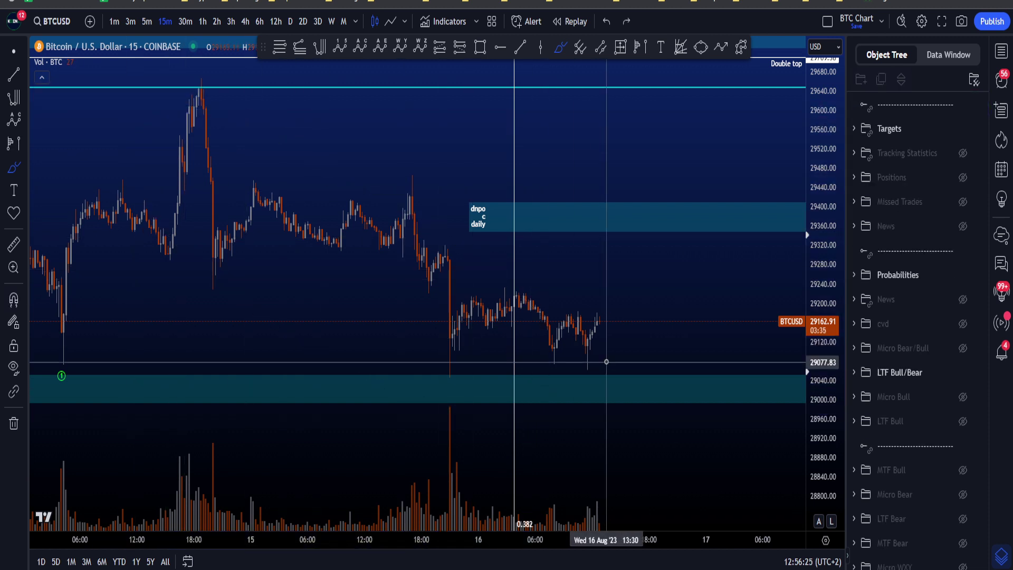
mouse_move(464, 365)
left_mouse_down()
mouse_move(600, 355)
mouse_move(448, 358)
mouse_move(610, 372)
mouse_move(550, 360)
mouse_move(612, 382)
mouse_move(697, 230)
left_mouse_up()
key("ctrl+z")
key("ctrl+z")
key("ctrl+z")
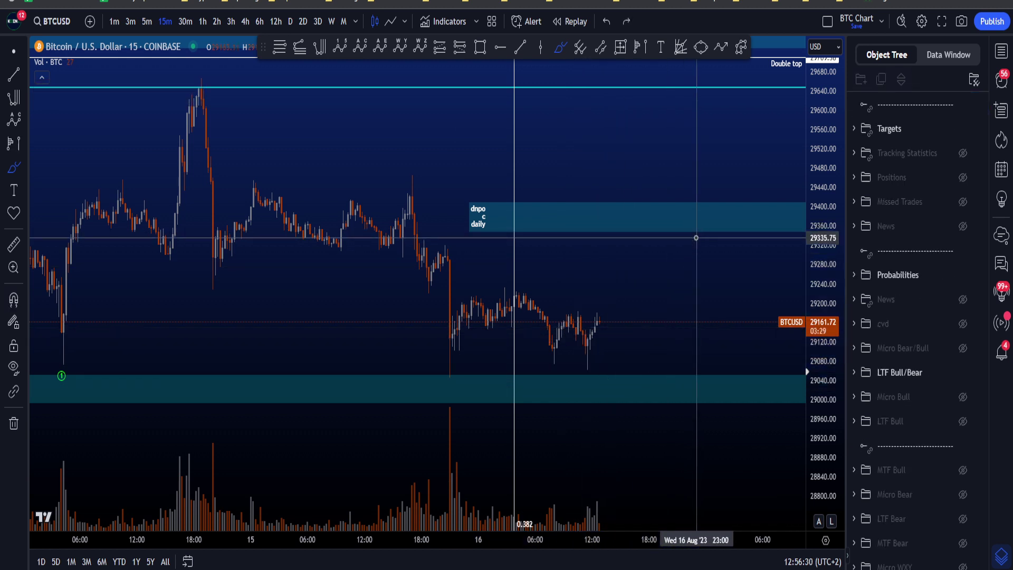
left_click_drag(584, 343, 622, 238)
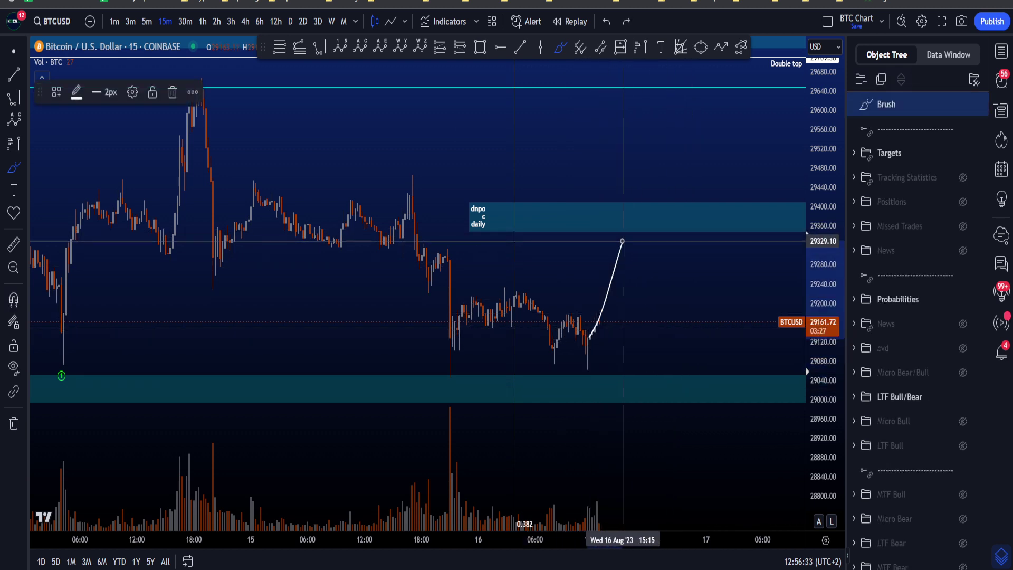
key("ctrl+z")
mouse_move(246, 99)
left_mouse_down()
mouse_move(594, 294)
mouse_move(121, 182)
mouse_move(232, 95)
mouse_move(425, 178)
mouse_move(595, 351)
left_mouse_up()
key("ctrl+z")
key("ctrl+z")
left_click_drag(239, 106, 638, 289)
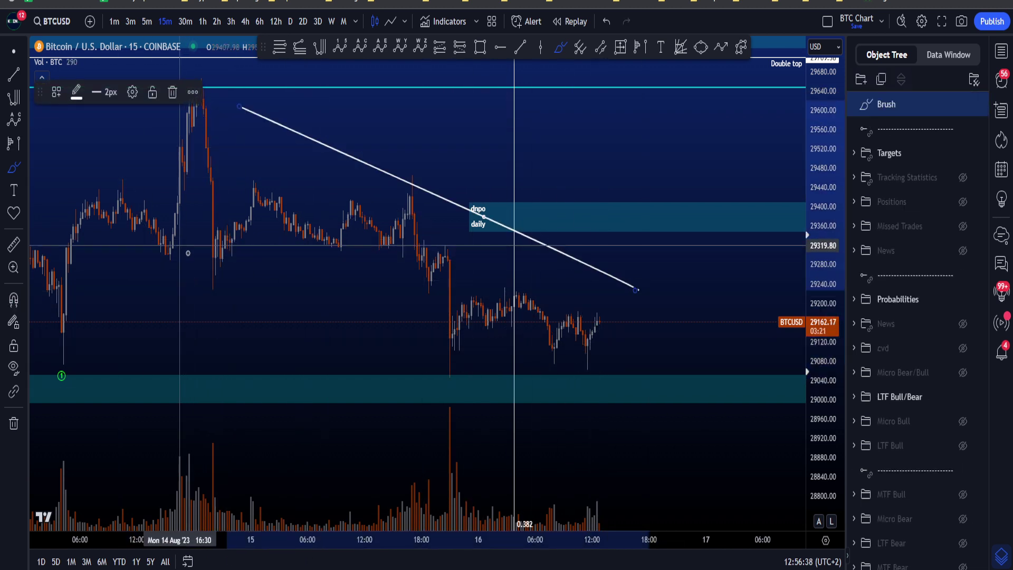
left_click_drag(189, 251, 602, 471)
key("ctrl+z")
key("ctrl+z")
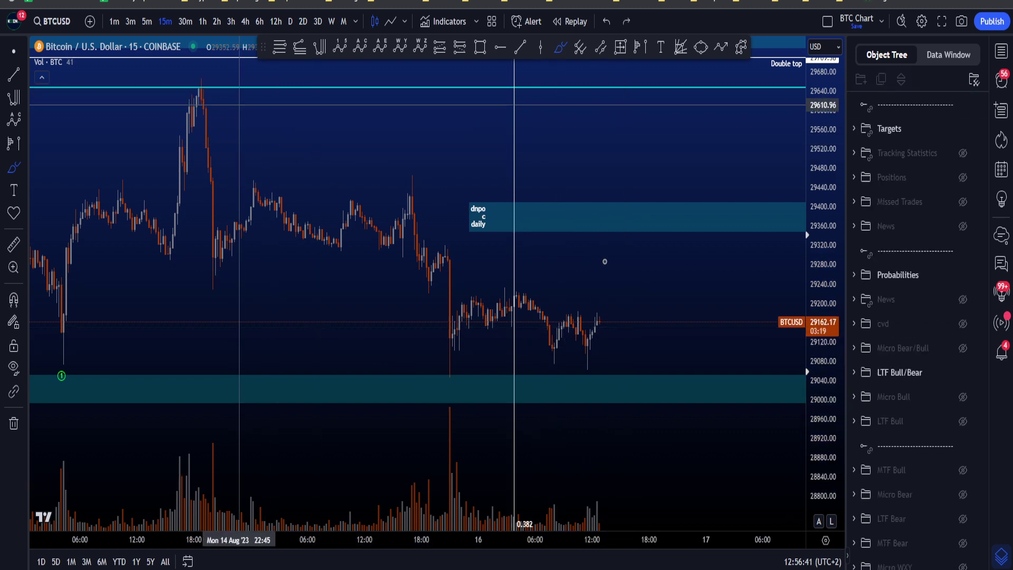
left_click_drag(605, 265, 250, 111)
left_click_drag(181, 252, 584, 484)
key("ctrl+z")
key("ctrl+z")
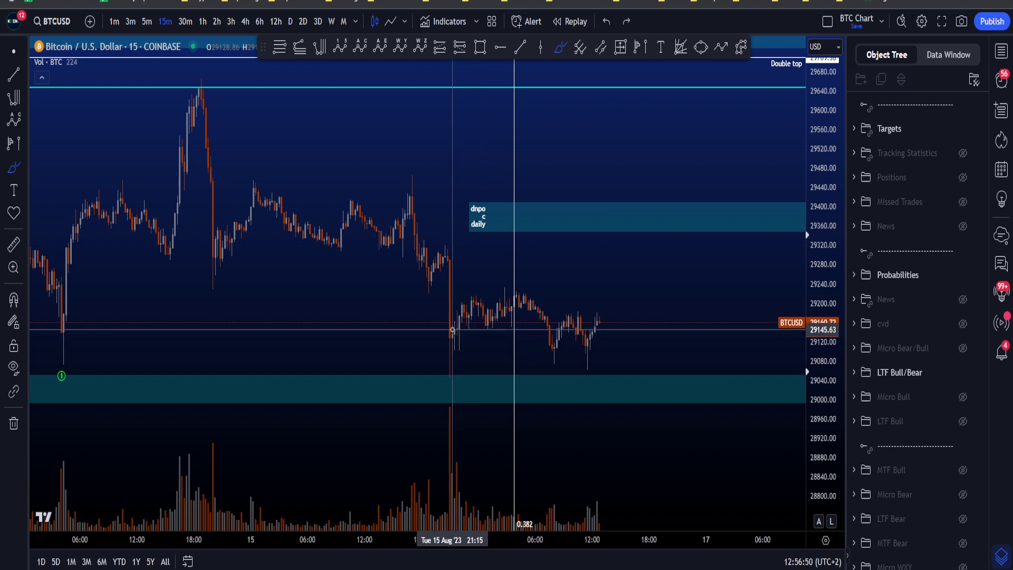
double_click(822, 355)
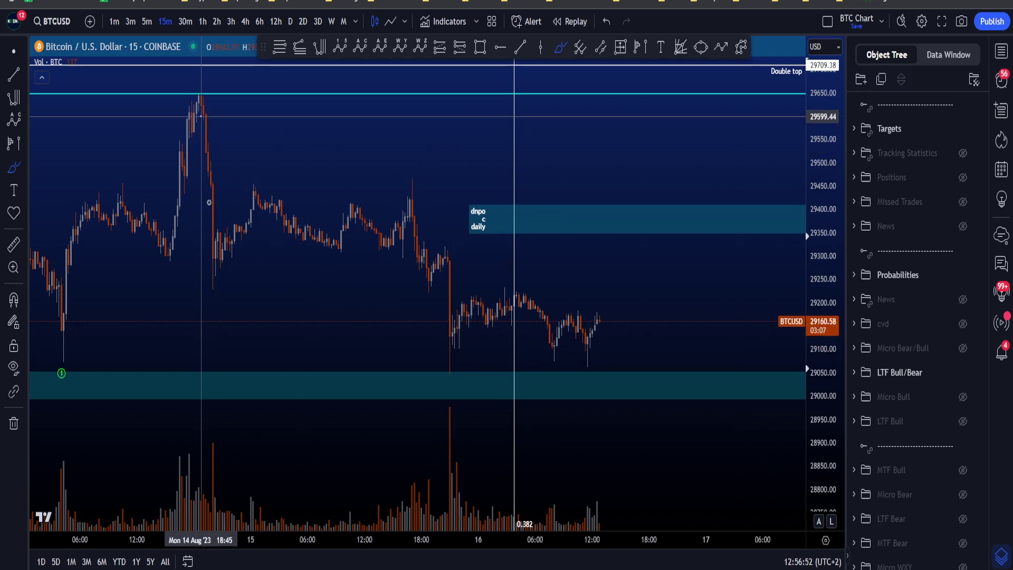
mouse_move(215, 253)
left_mouse_down()
mouse_move(414, 204)
mouse_move(459, 362)
left_mouse_up()
key("ctrl+z")
mouse_move(405, 196)
left_mouse_down()
mouse_move(450, 355)
mouse_move(403, 211)
mouse_move(469, 373)
left_mouse_up()
key("ctrl+z")
key("ctrl+z")
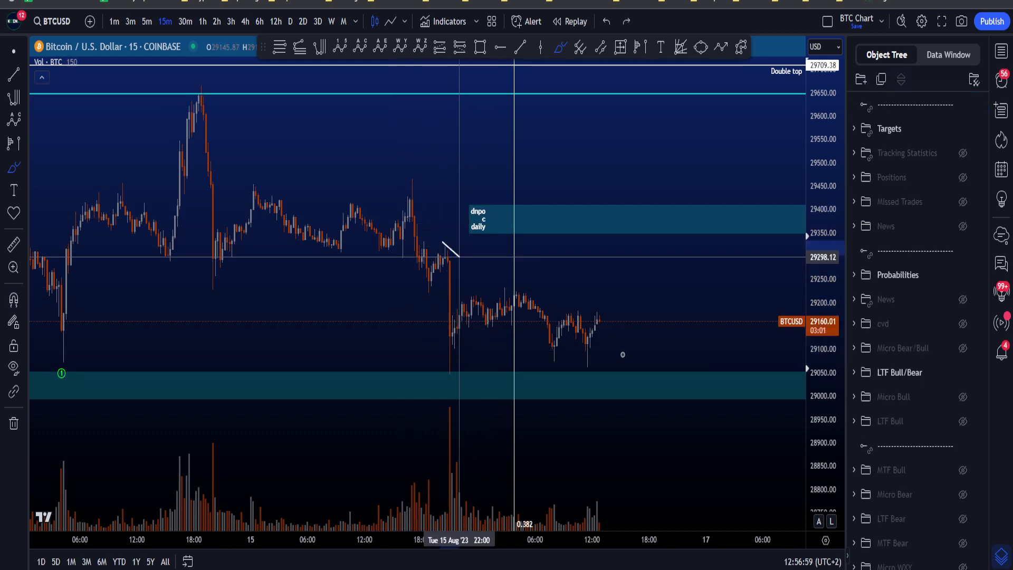
left_click_drag(459, 257, 622, 355)
mouse_move(417, 333)
left_mouse_down()
mouse_move(471, 366)
mouse_move(538, 446)
left_mouse_up()
key("ctrl+z")
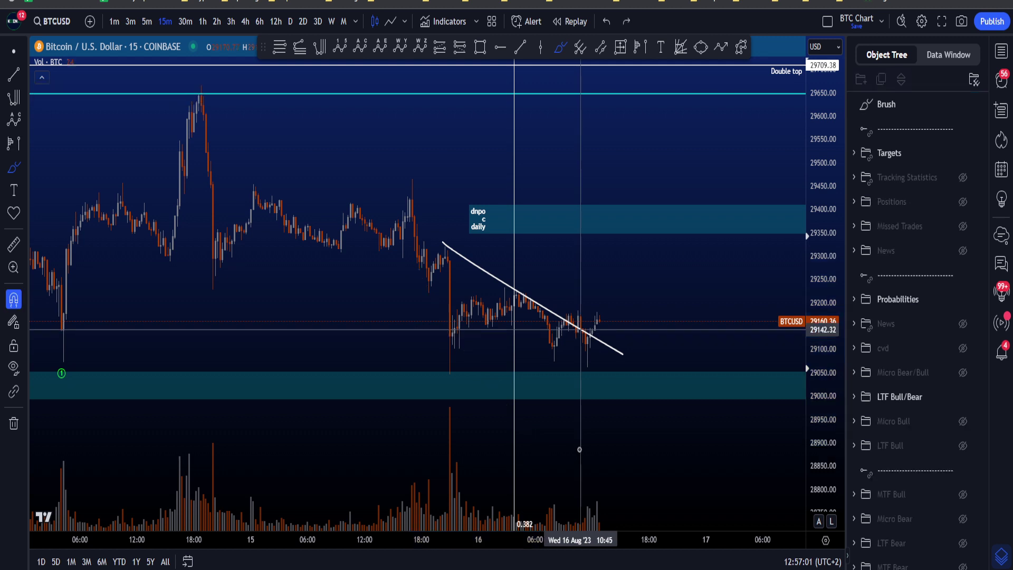
key("ctrl+z")
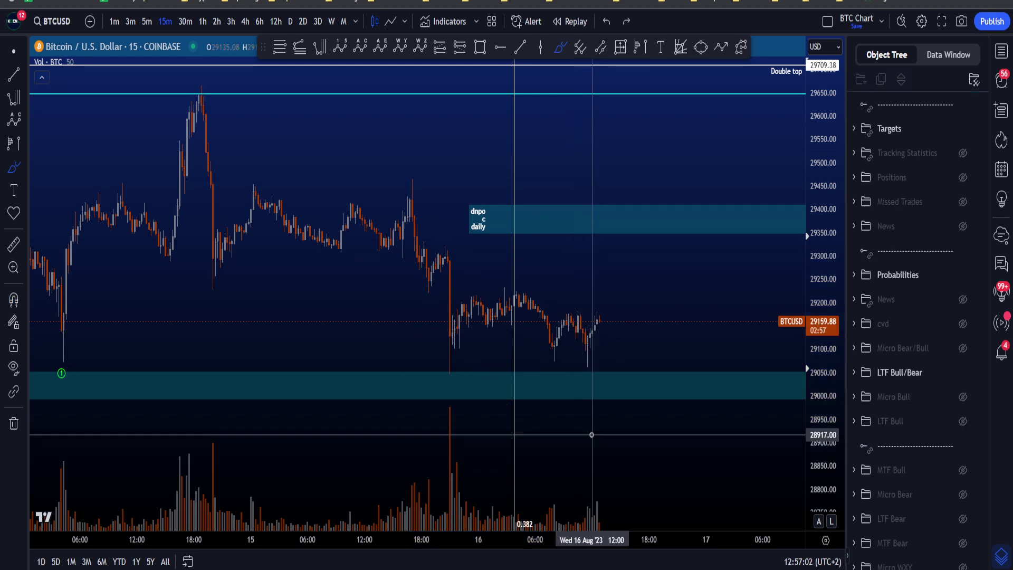
mouse_move(210, 98)
left_mouse_down()
mouse_move(597, 394)
mouse_move(181, 125)
mouse_move(215, 102)
left_mouse_up()
key("ctrl+z")
key("ctrl+z")
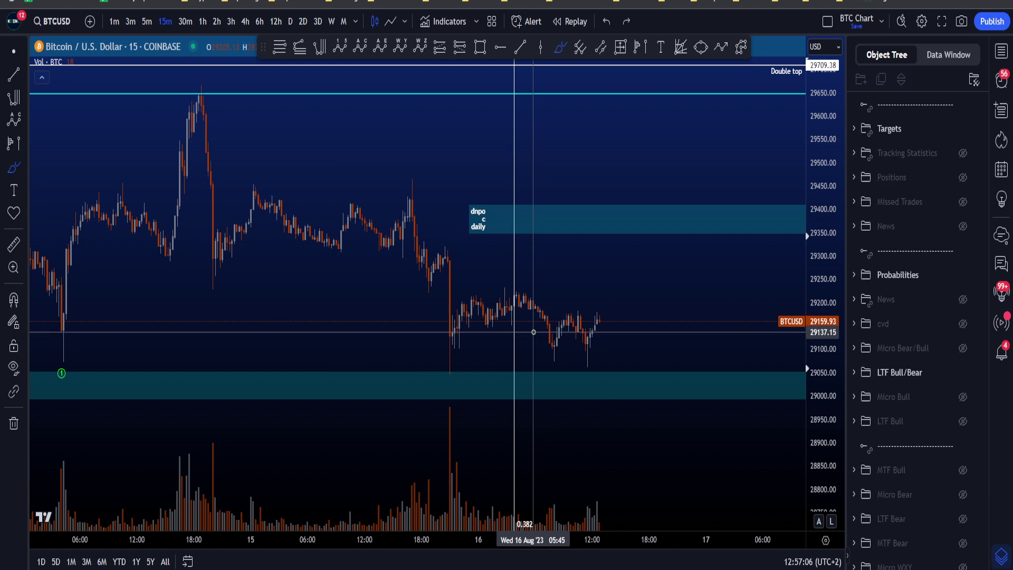